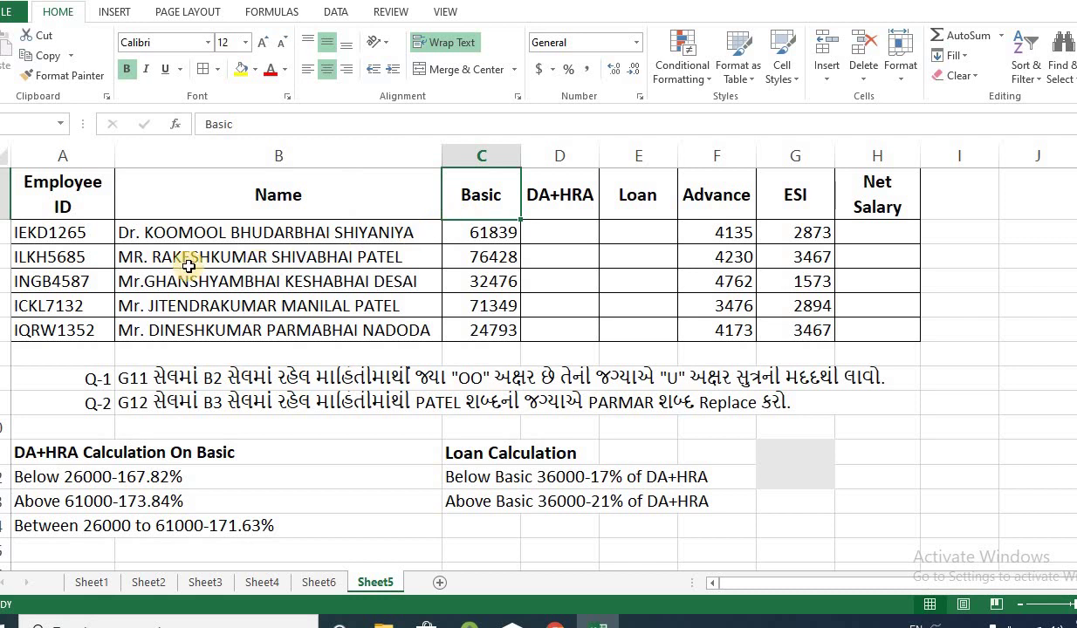
Examine the employee salary table and the DA+HRA and Loan calculation rules below it.
drag(73, 233, 75, 325)
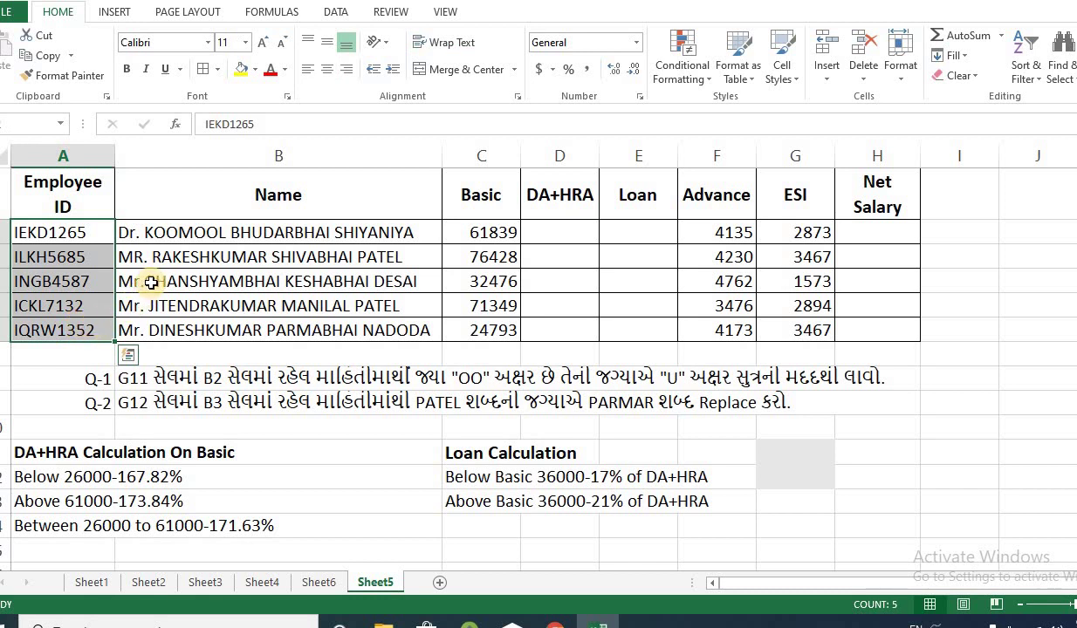
click(219, 229)
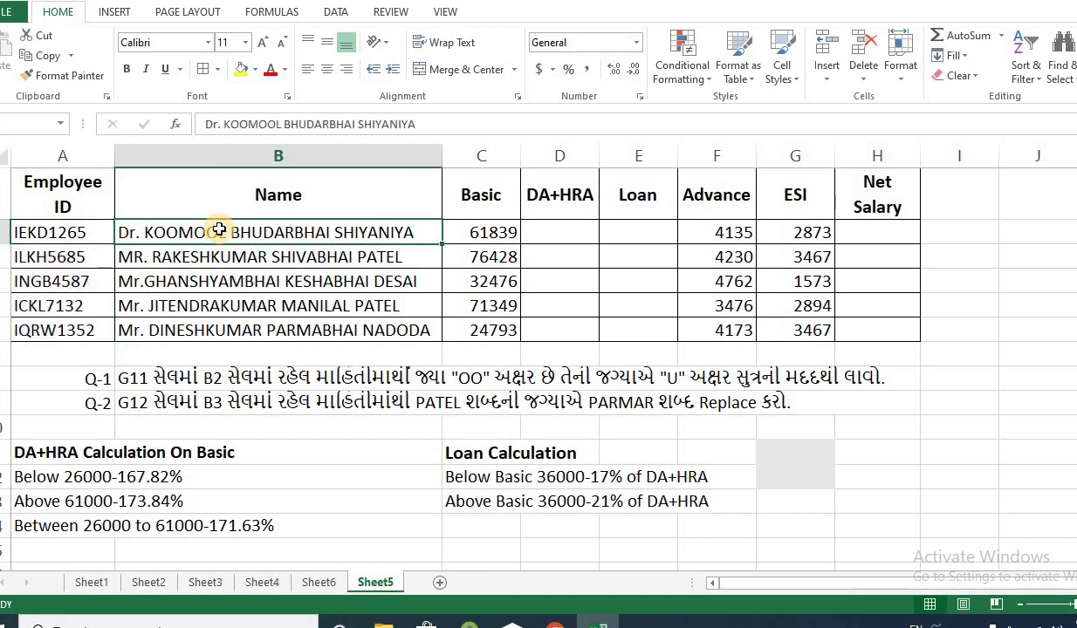
drag(229, 233, 257, 325)
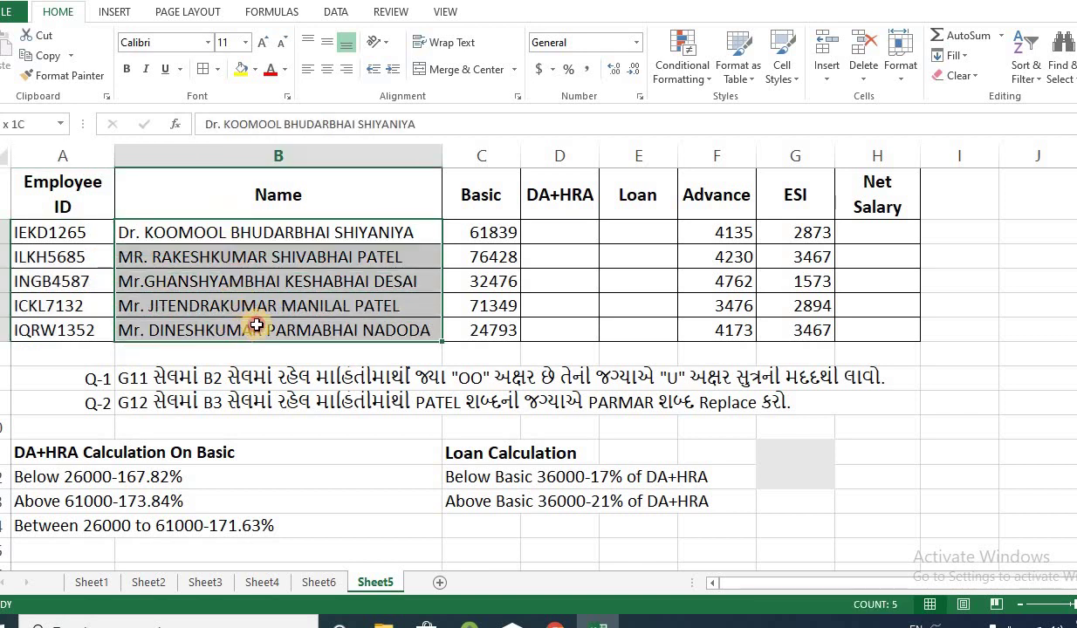
click(566, 225)
click(641, 225)
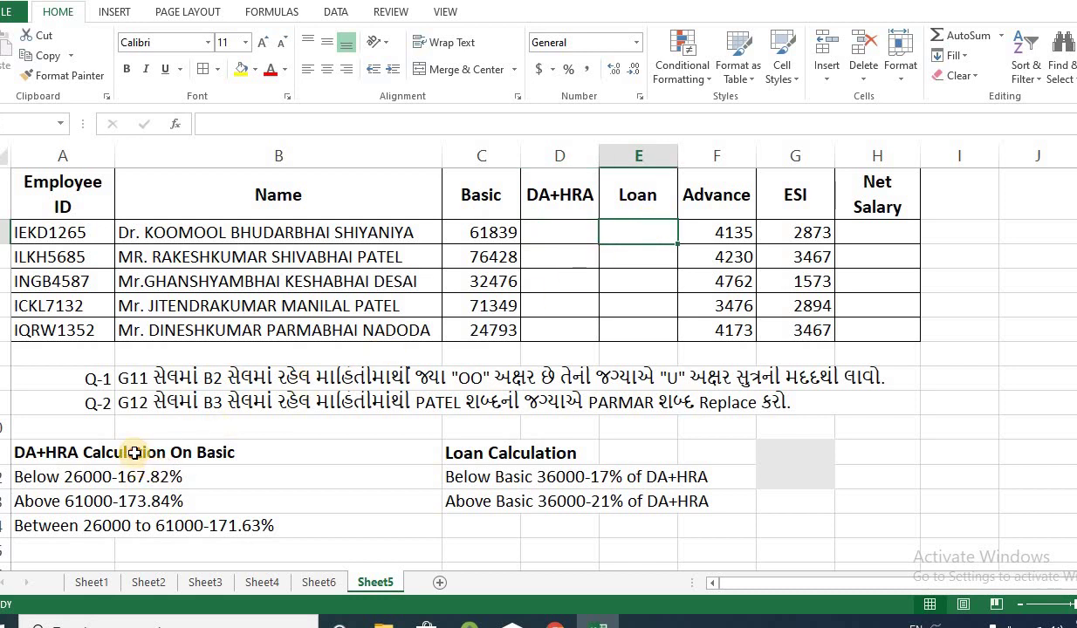
drag(134, 452, 171, 513)
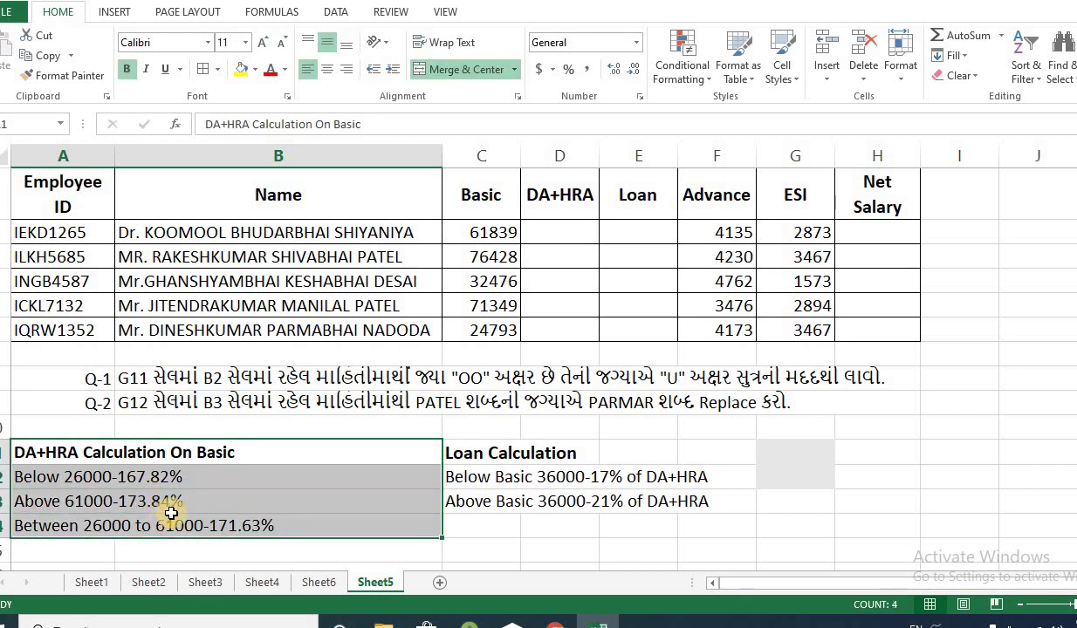
drag(450, 447, 488, 503)
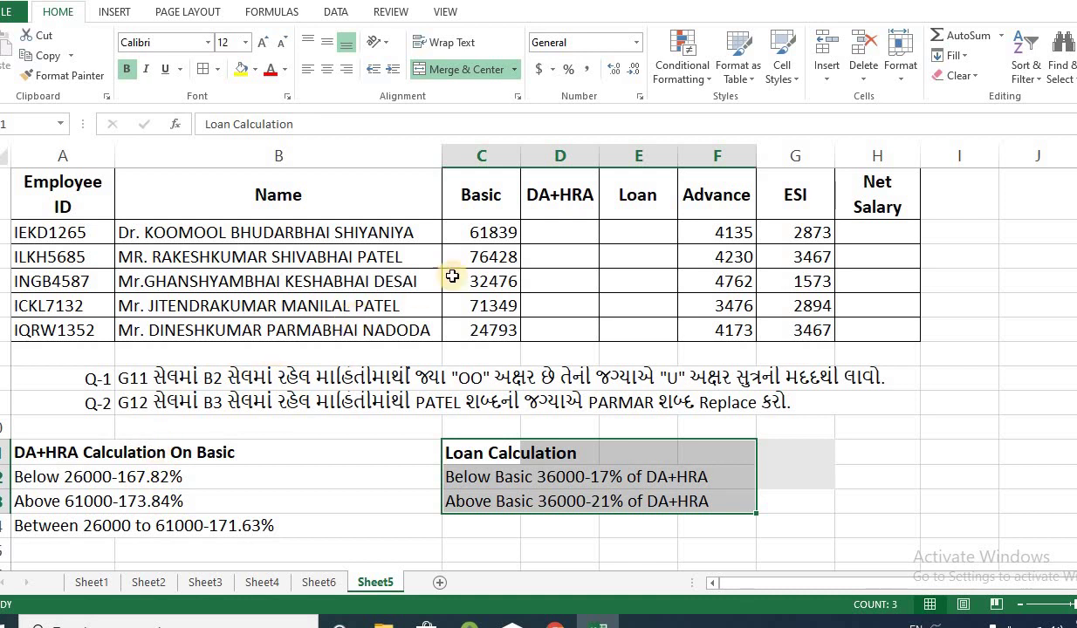
click(545, 236)
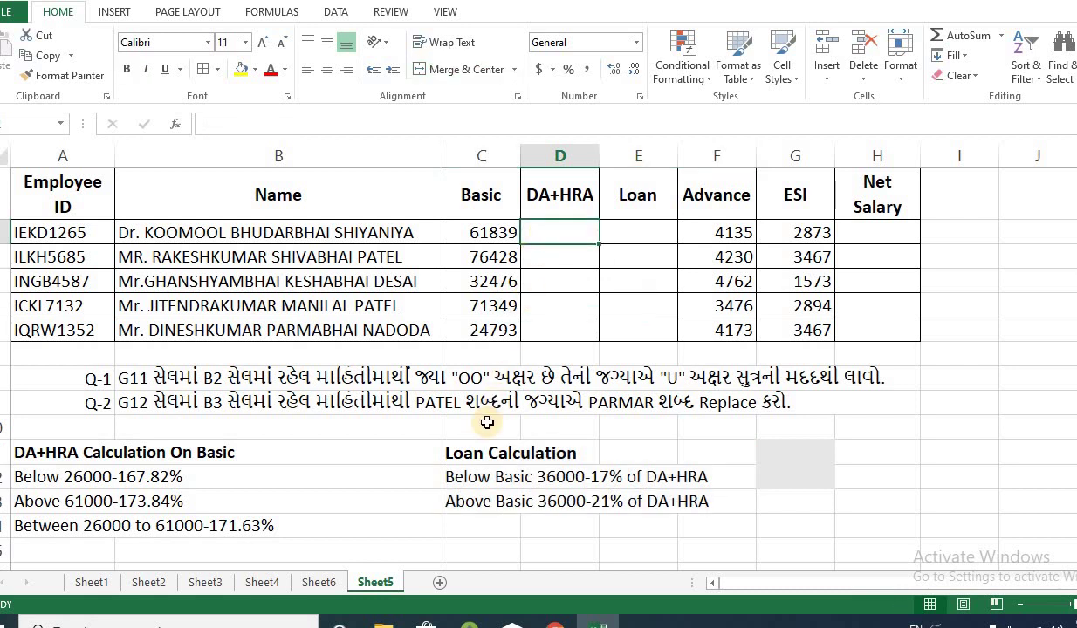
click(72, 478)
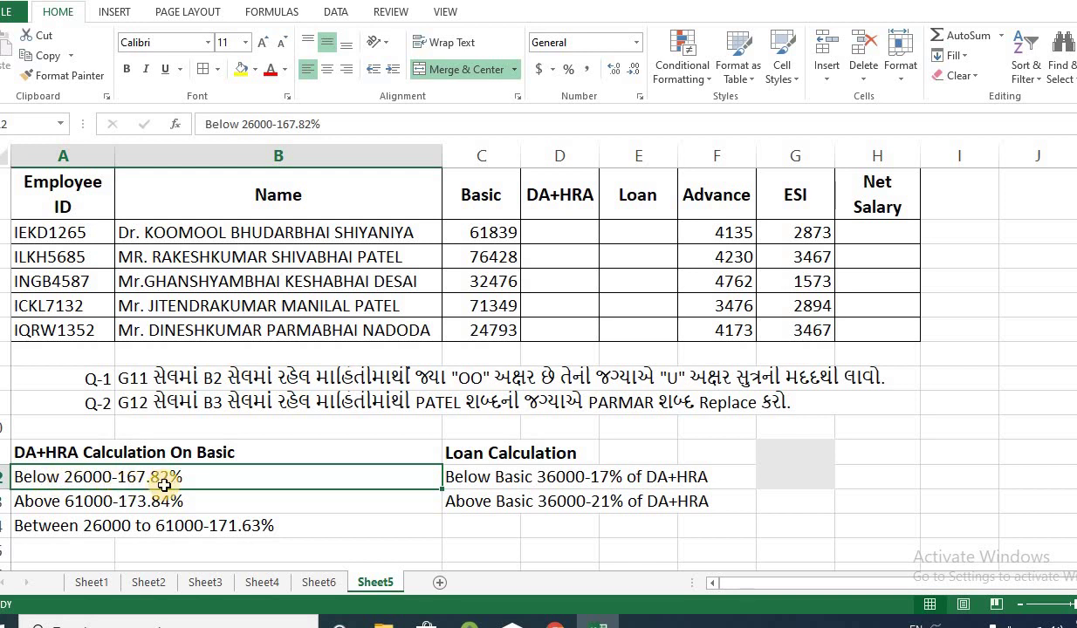
click(55, 501)
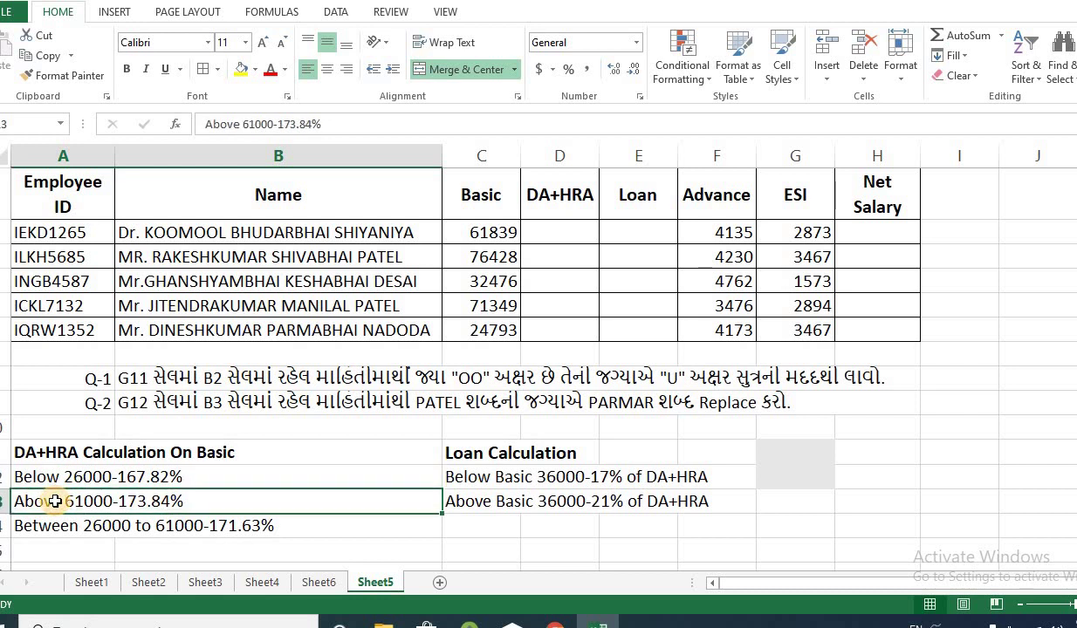
click(115, 529)
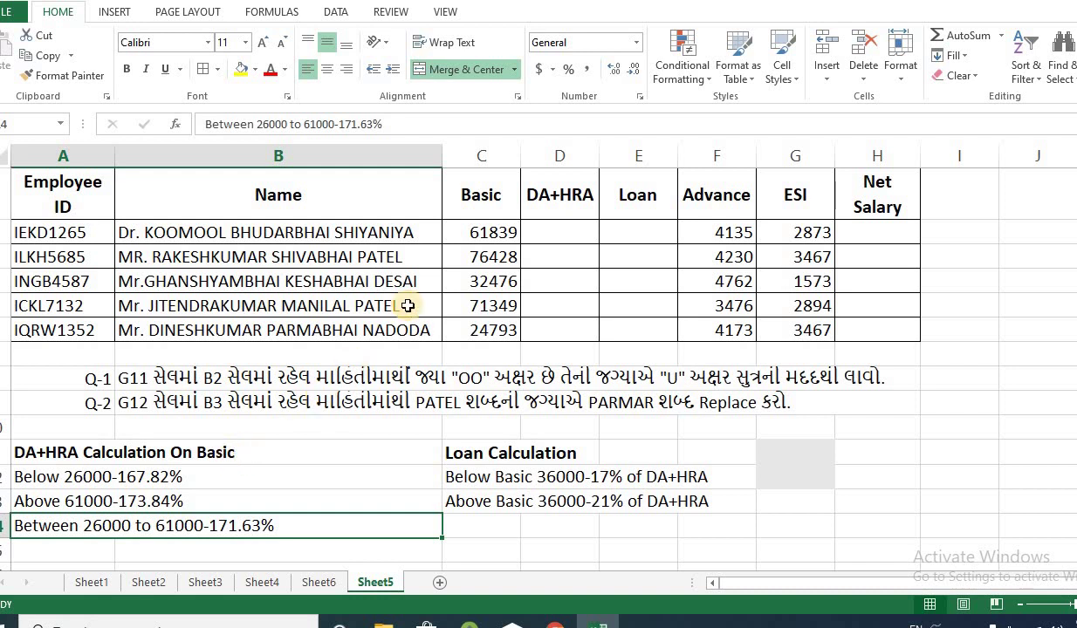
Begin an IF formula in the first employee's DA+HRA cell D2 with the condition C2>61000.
click(547, 232)
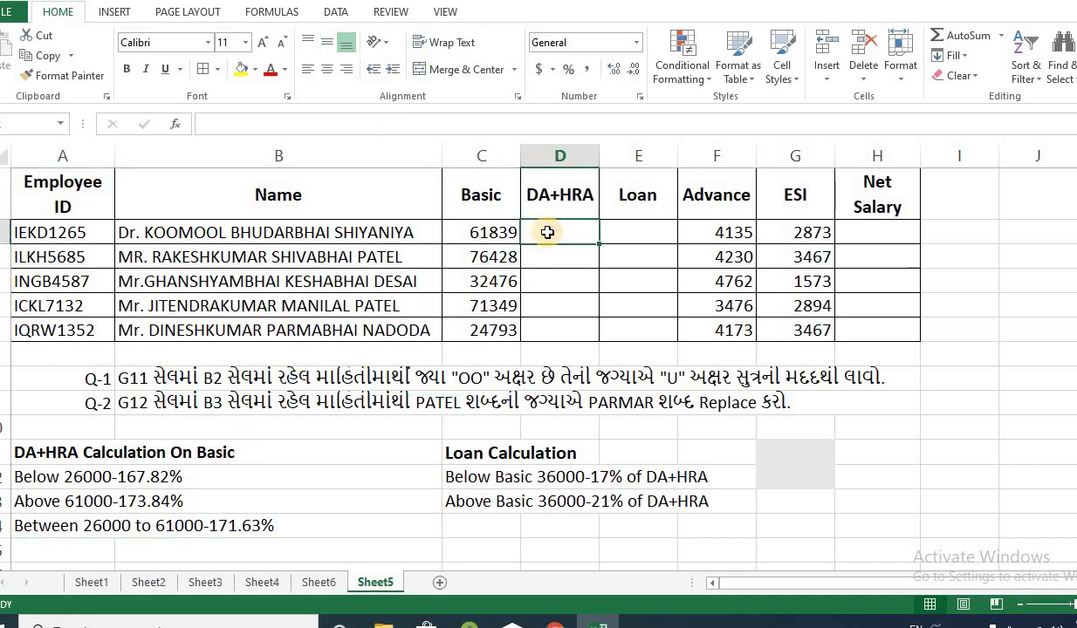
text(=if)
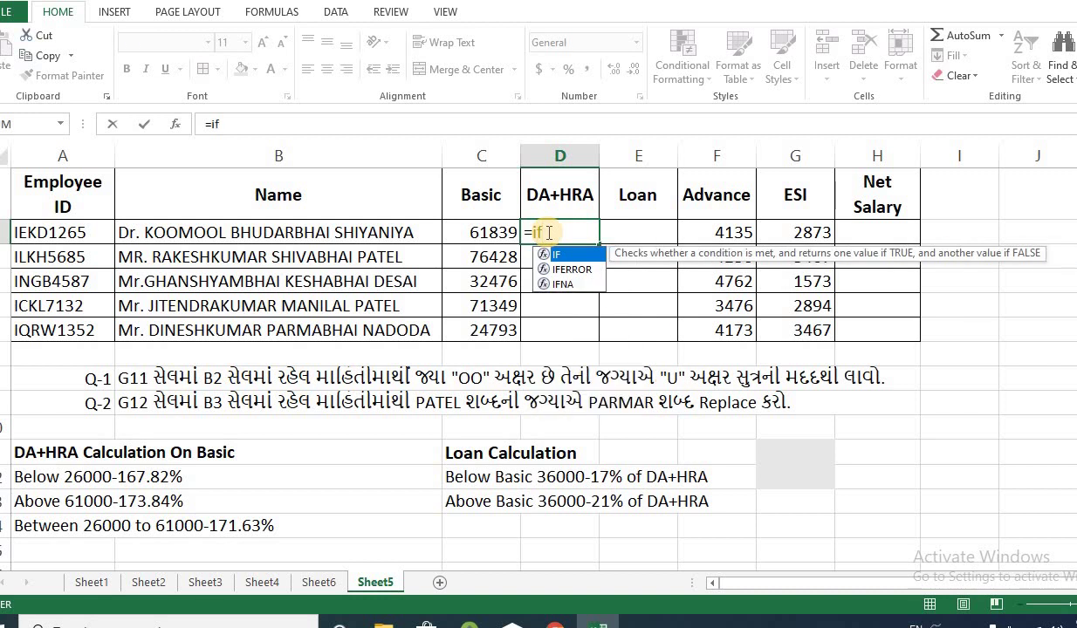
key(Tab)
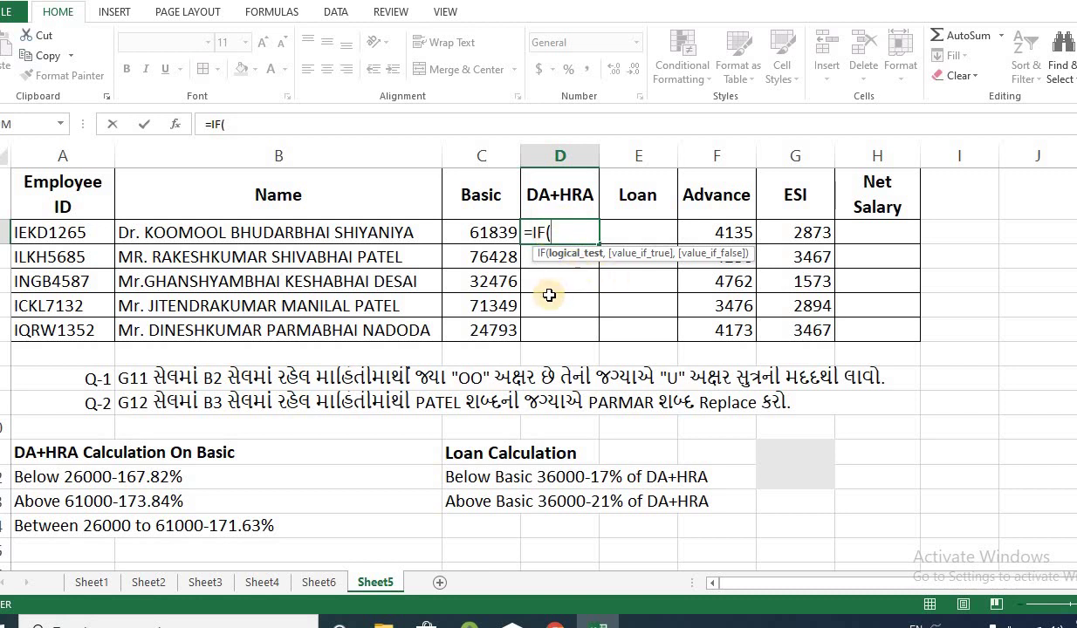
click(493, 241)
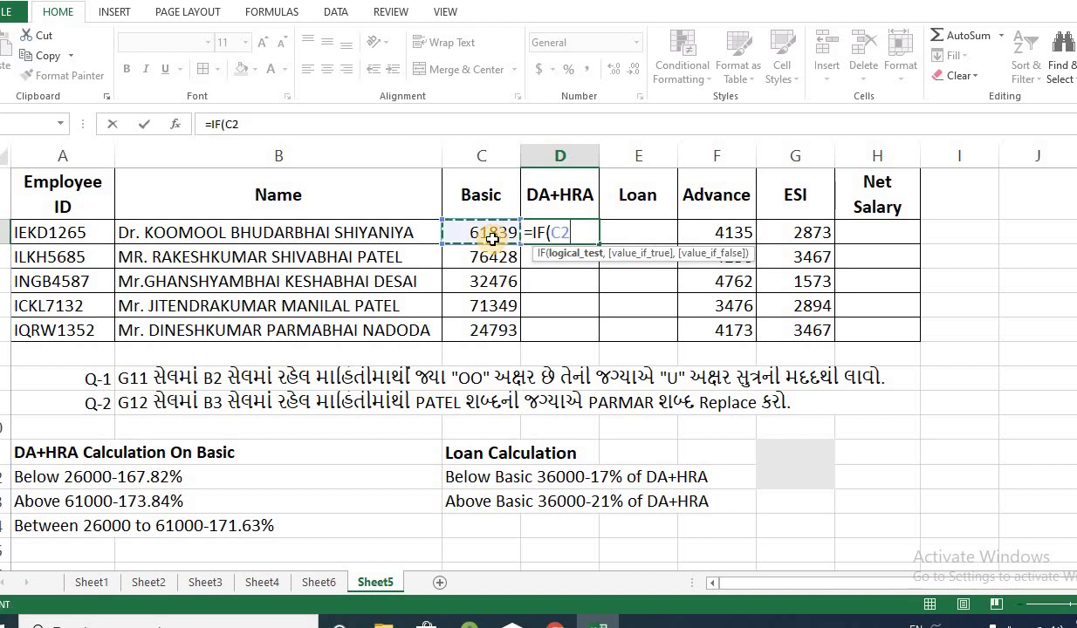
text(>6400)
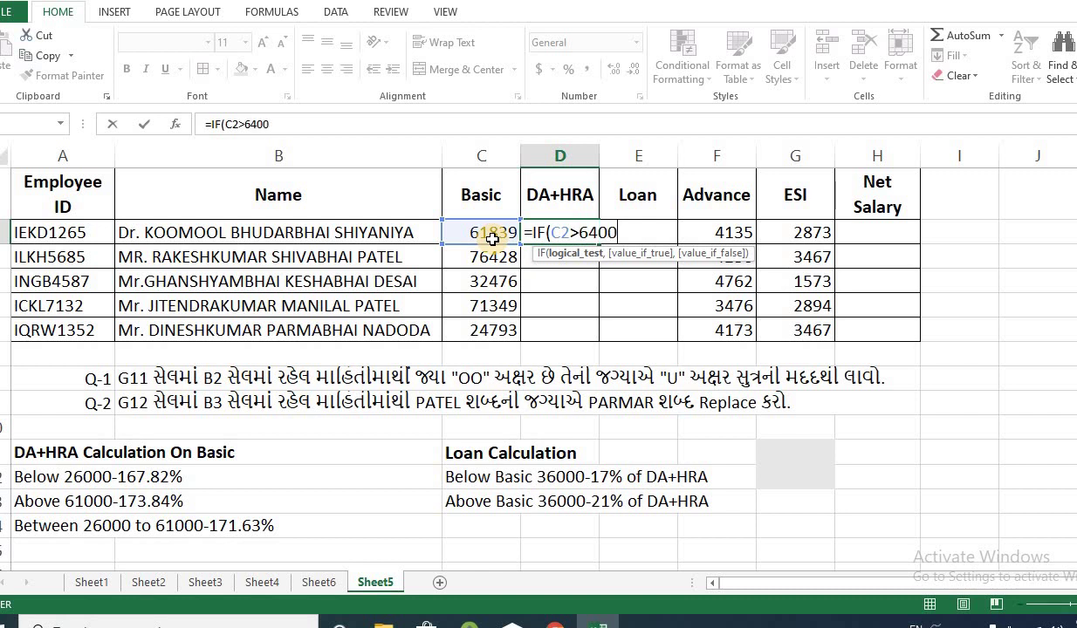
key(BackSpace)
key(BackSpace)
key(BackSpace)
text(1000)
text(,)
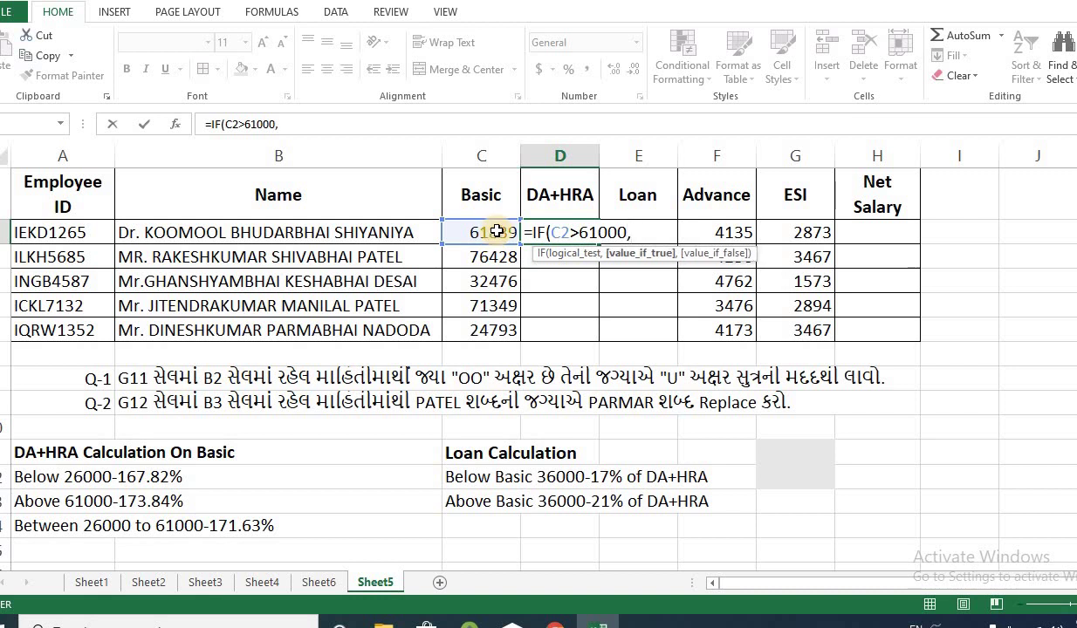
Have the D2 formula return C2*173.84% when the first condition is true.
click(495, 234)
text(*17)
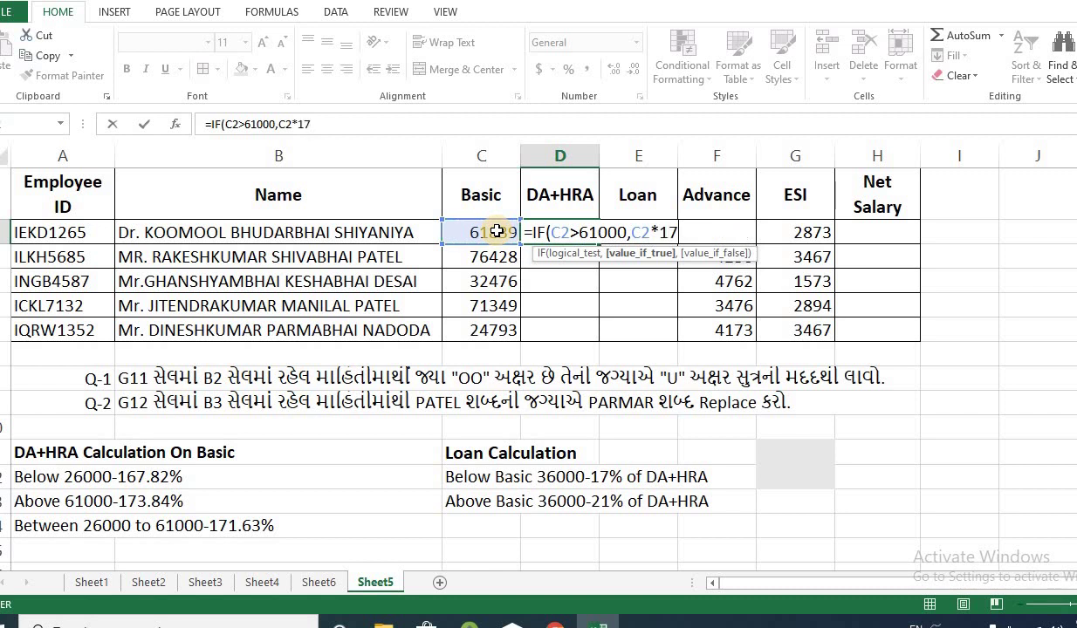
text(3.84%)
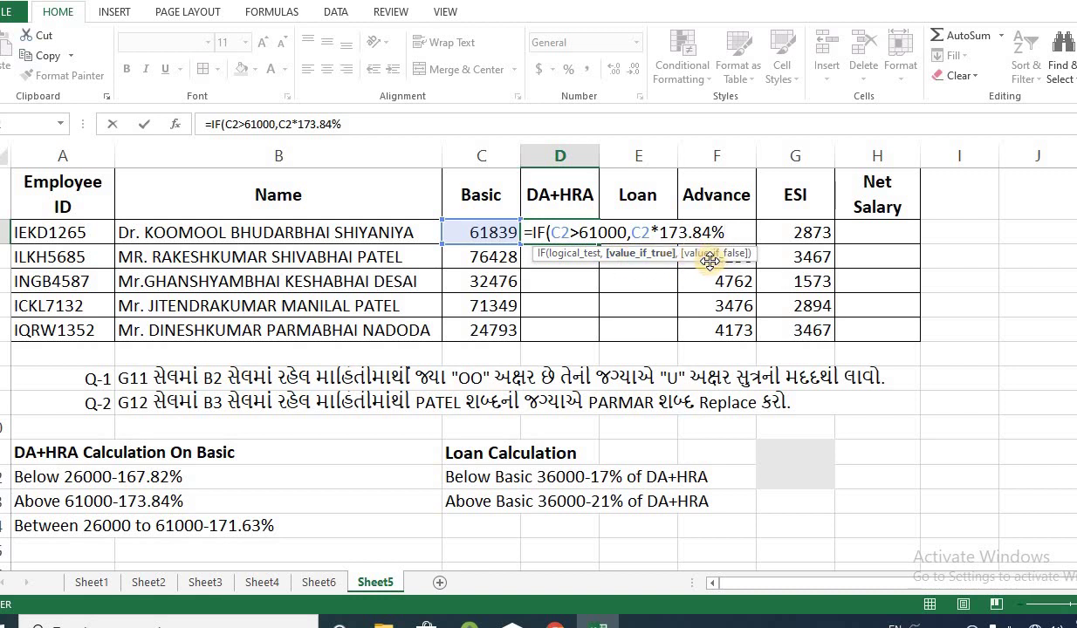
text(,)
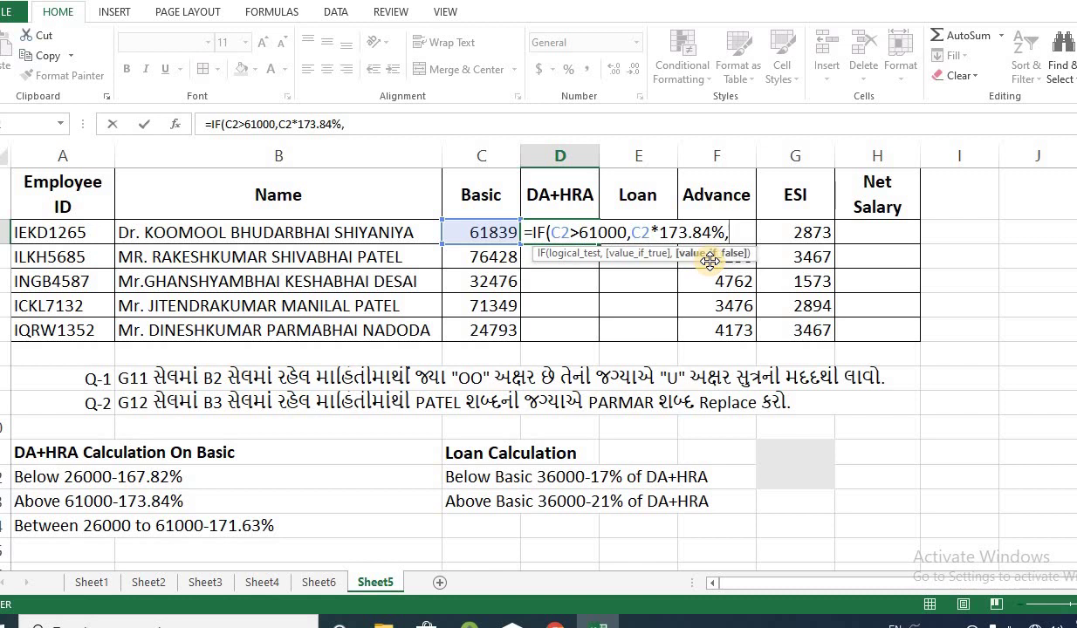
Nest a second IF in the D2 formula that returns C2*171.63% when C2>26000.
text(if)
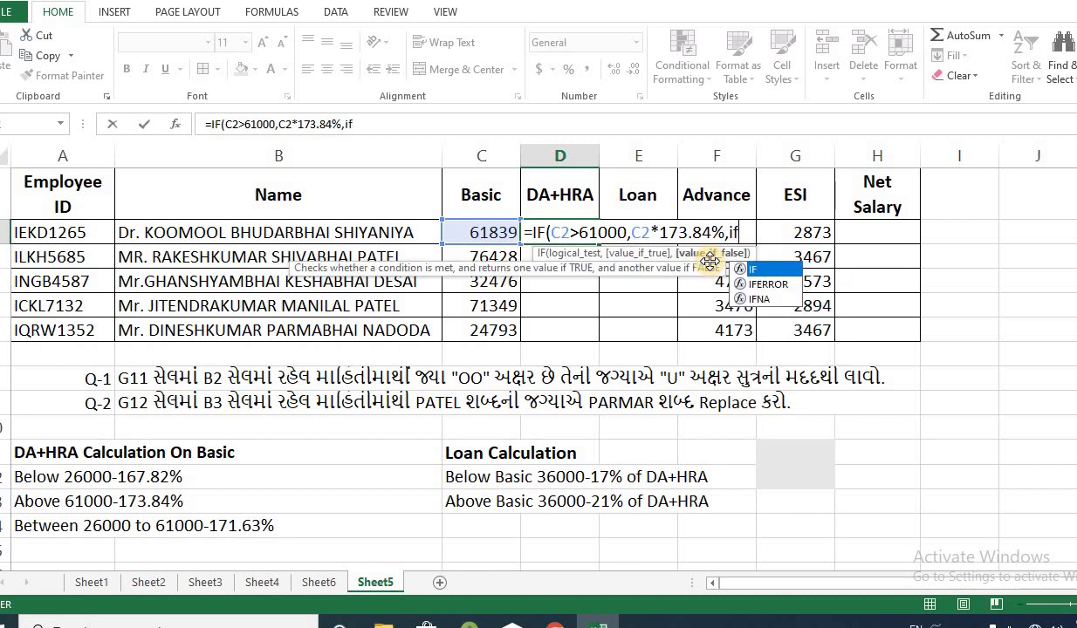
key(Tab)
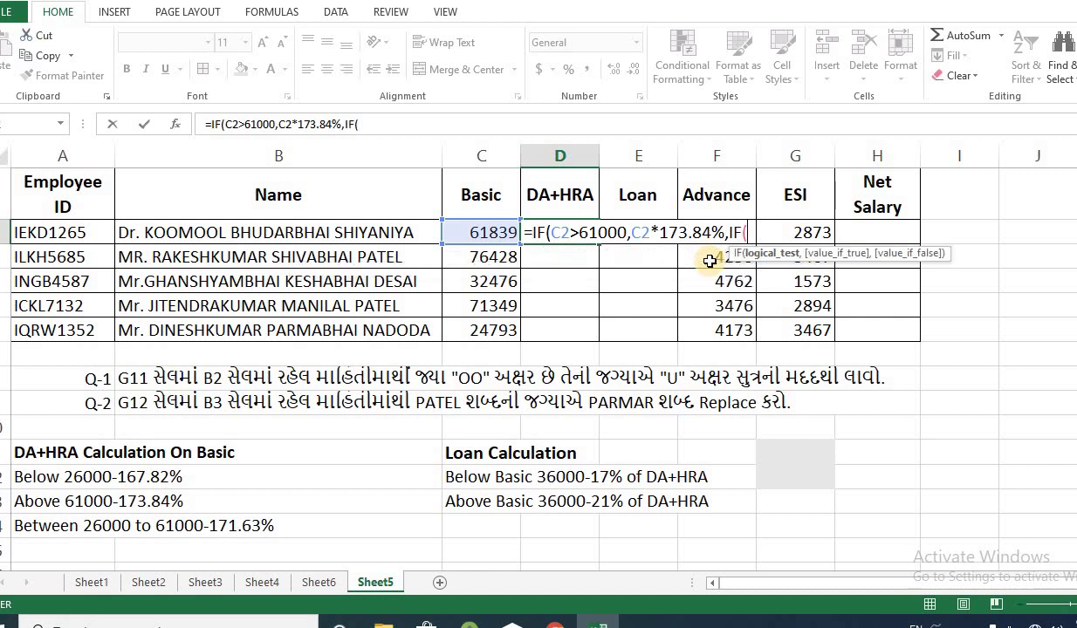
click(485, 232)
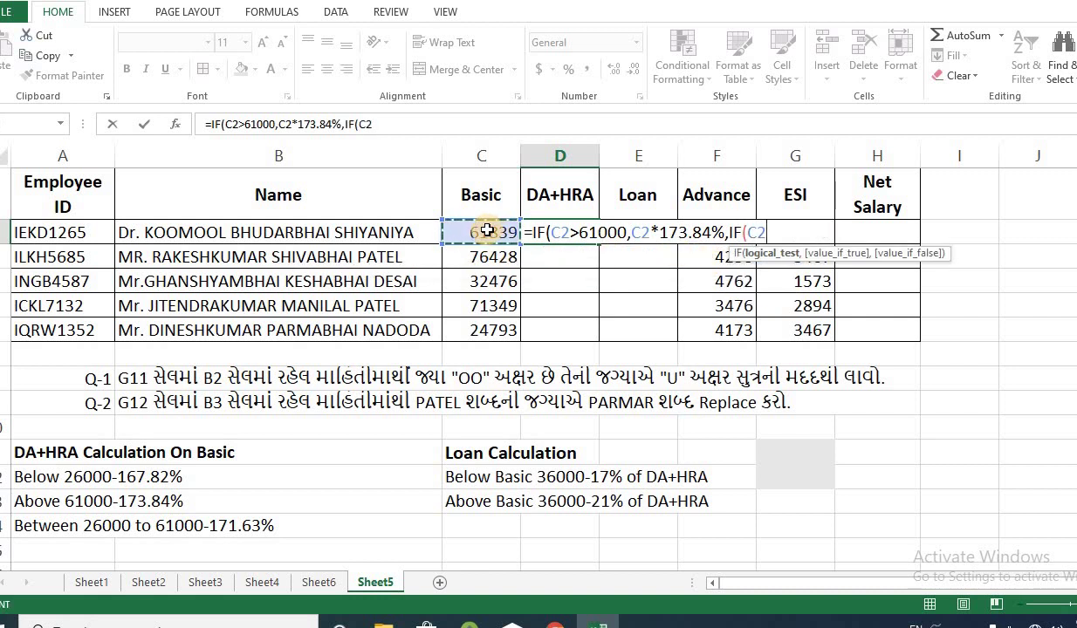
text(>26000)
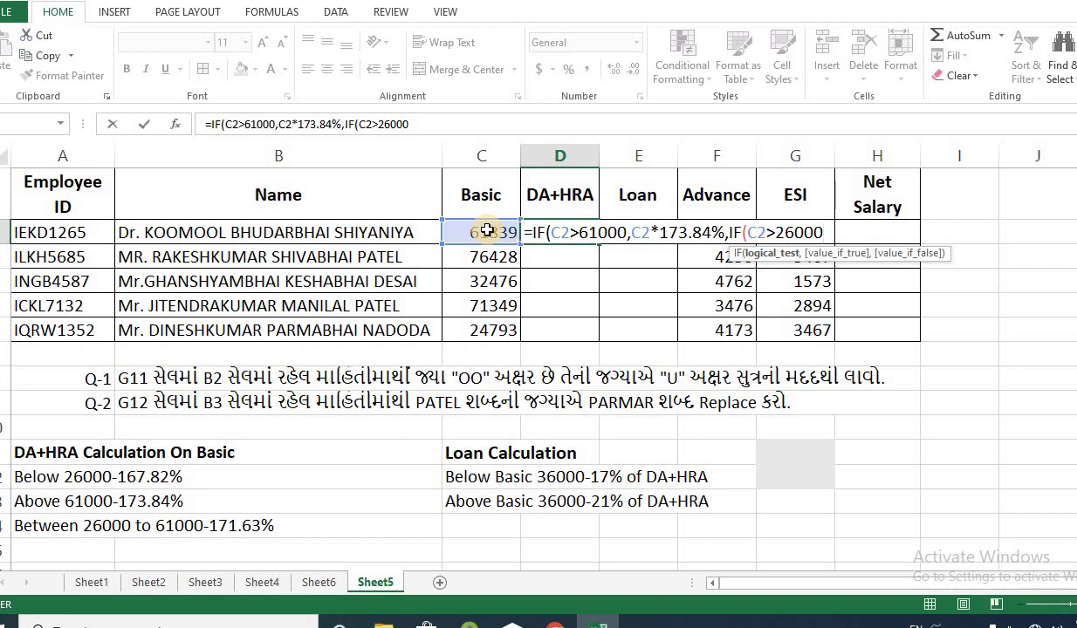
text(,)
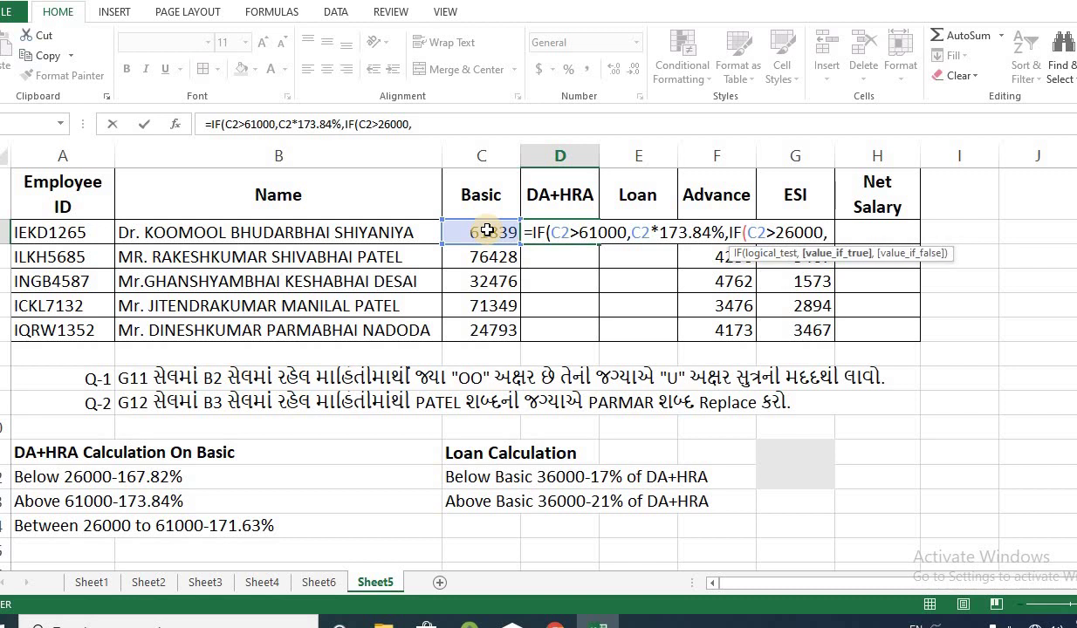
click(487, 230)
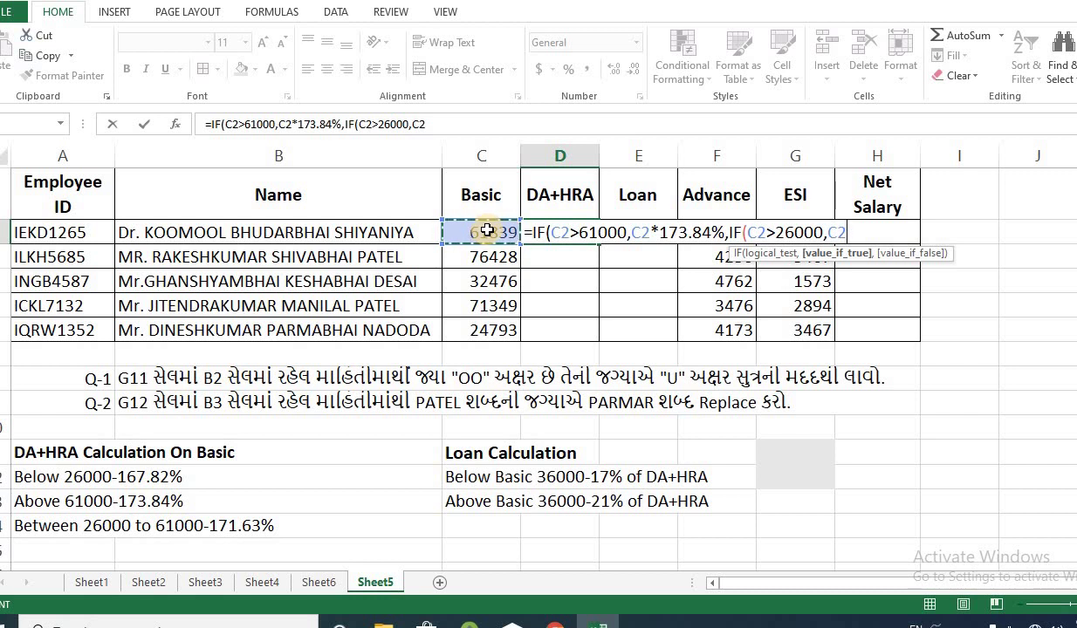
text(*171)
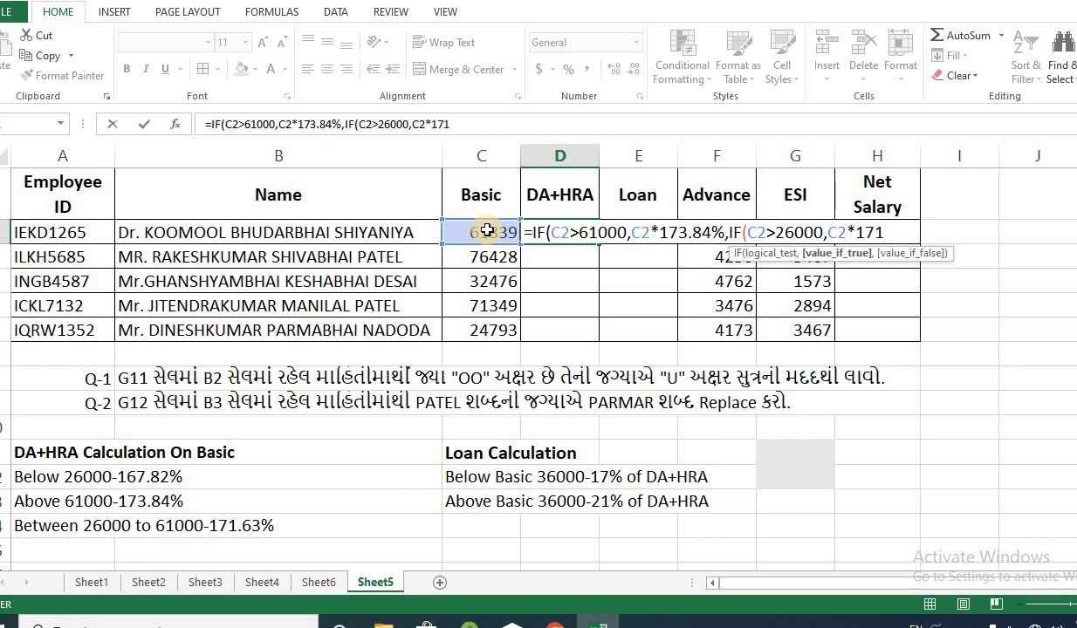
text(.63%,)
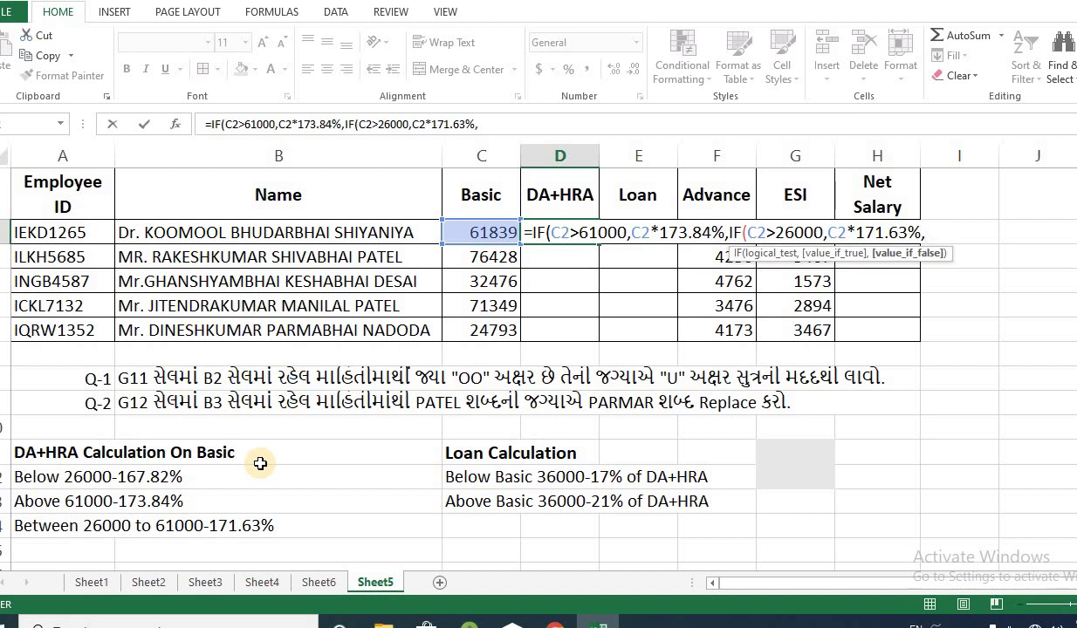
text(167.82)
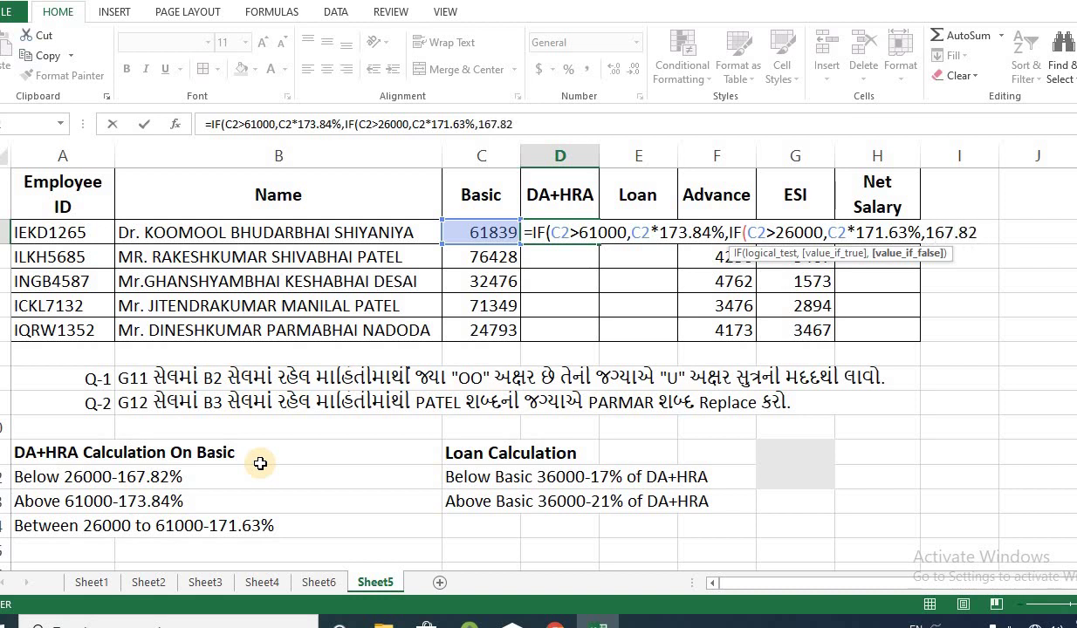
key(BackSpace)
key(BackSpace)
key(BackSpace)
key(BackSpace)
key(BackSpace)
key(BackSpace)
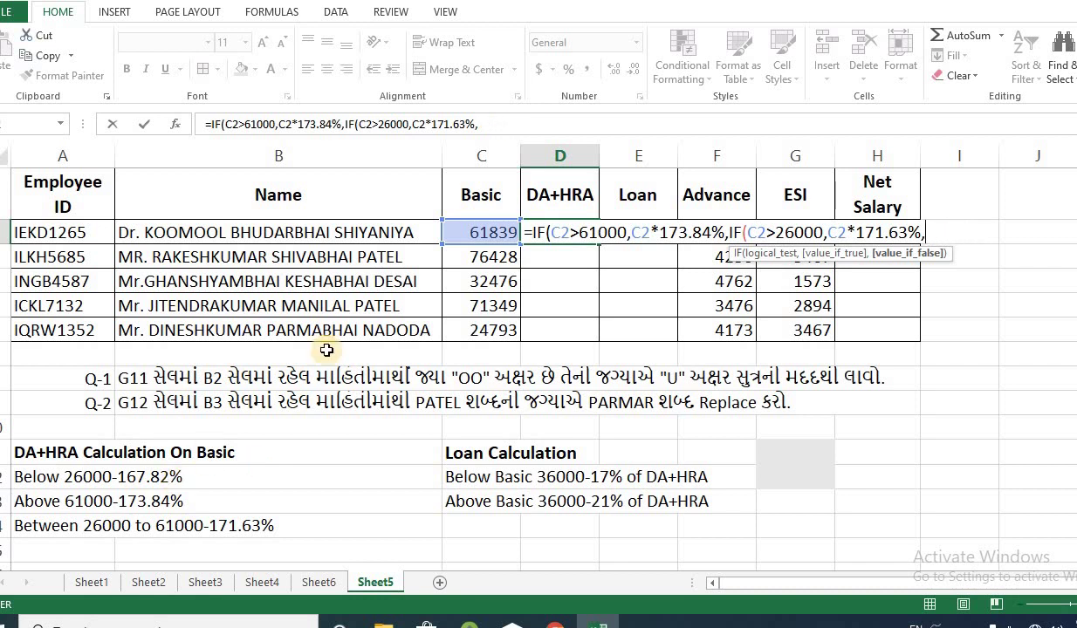
Complete the nested IF with C2*167.82% as the otherwise value, close both brackets and enter the formula in D2.
click(470, 227)
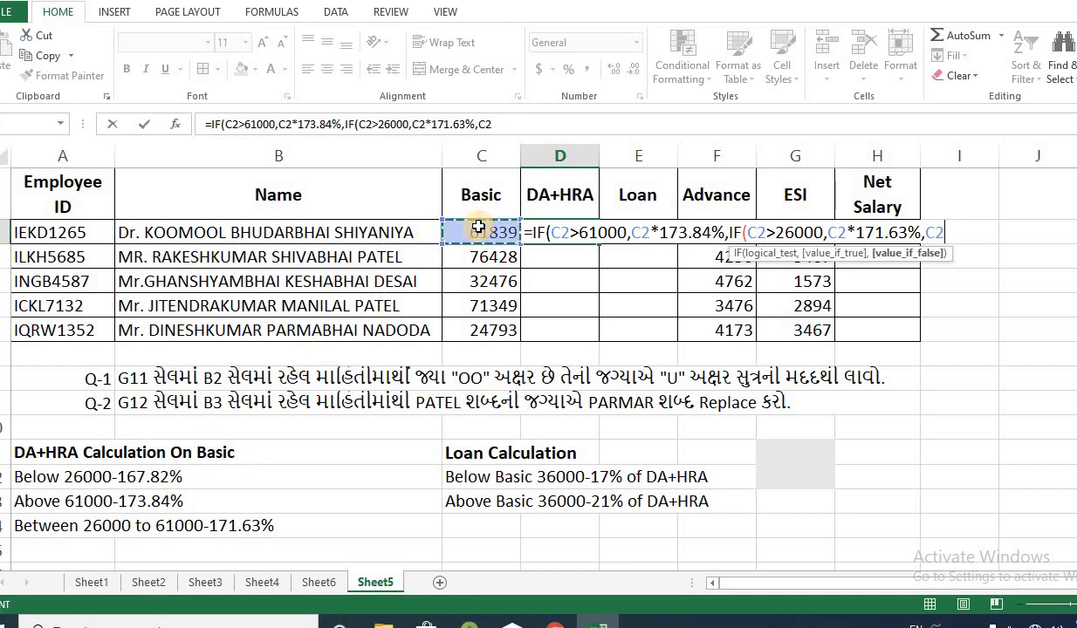
text(*167.82)
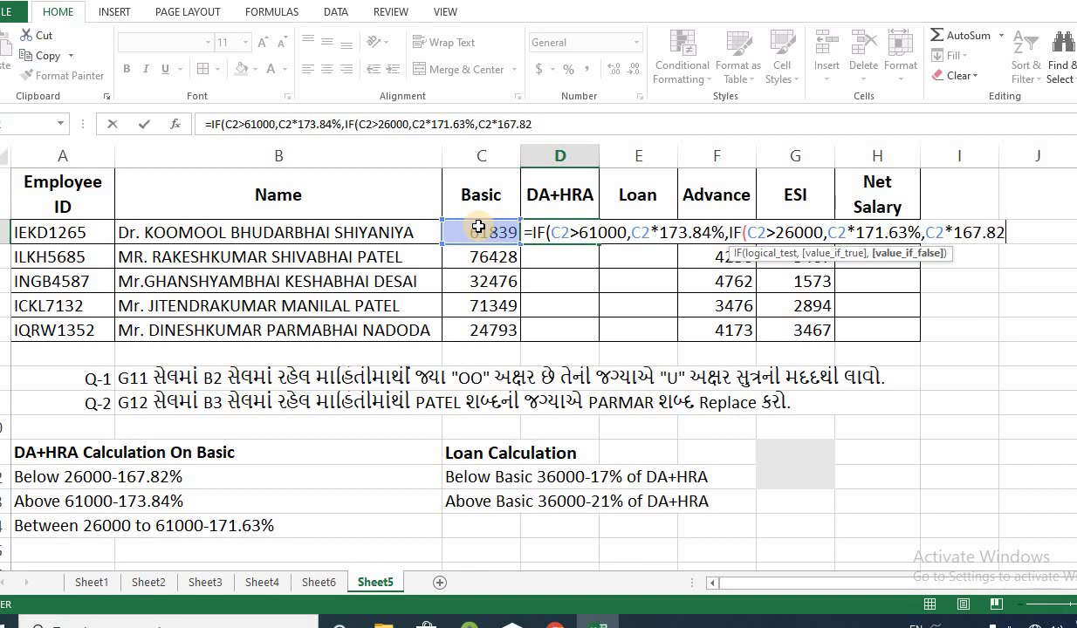
text(%)
text()))
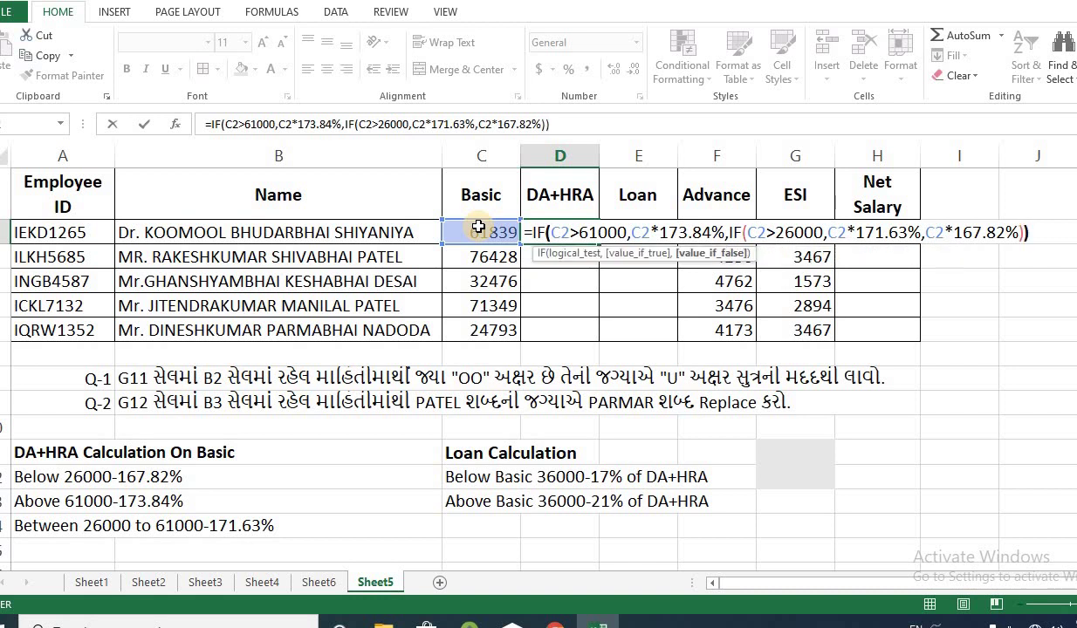
key(Return)
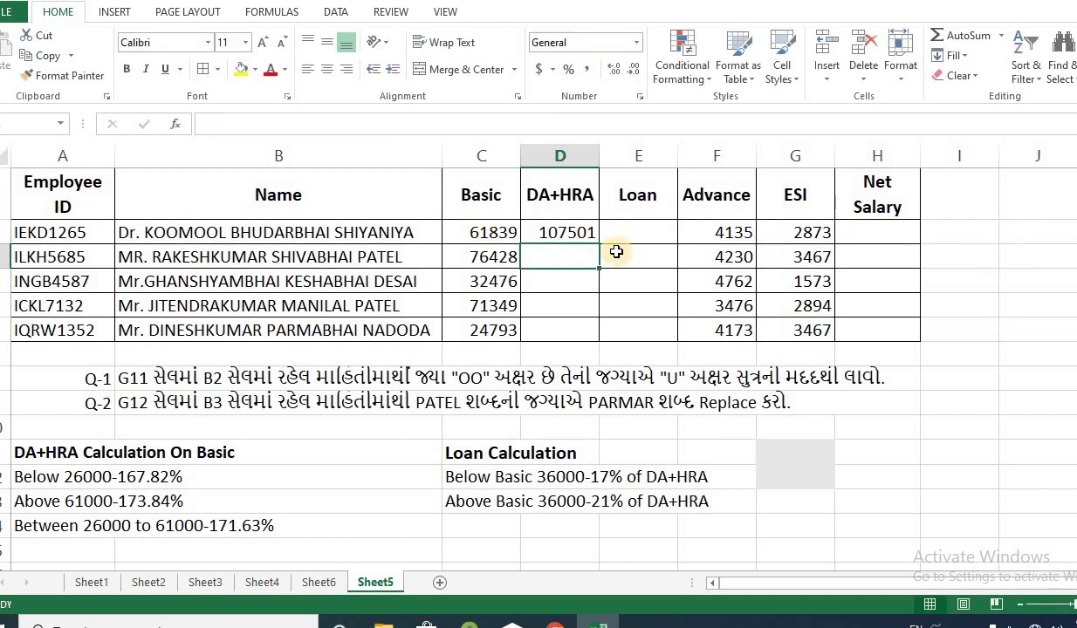
Review the nested IF formula in D2 and fill it down to D6 for the remaining employees' DA+HRA.
click(559, 230)
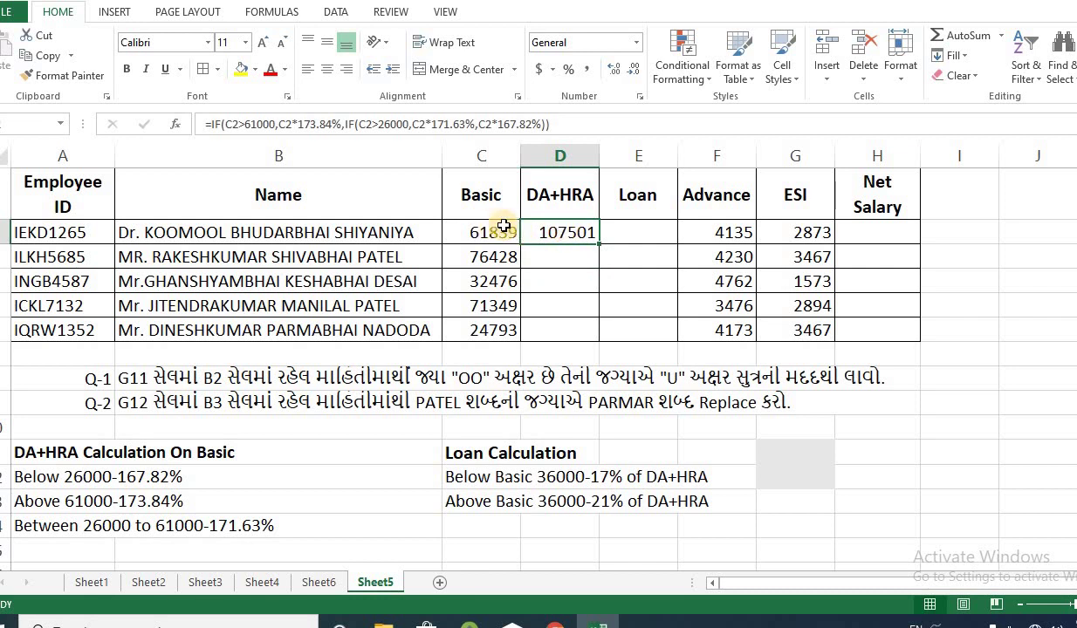
double_click(559, 232)
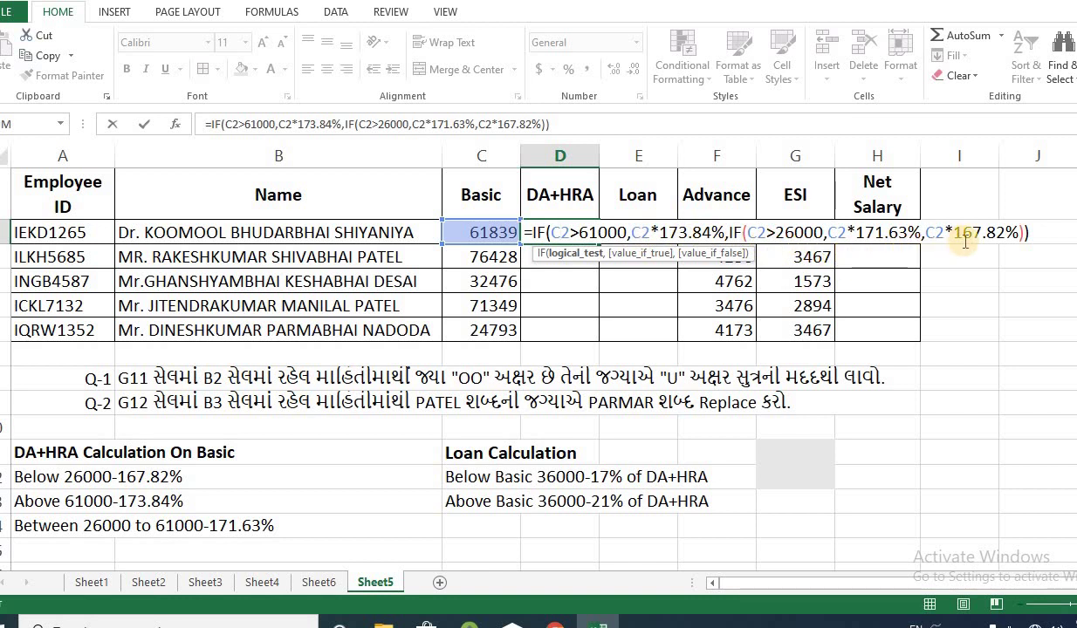
key(Return)
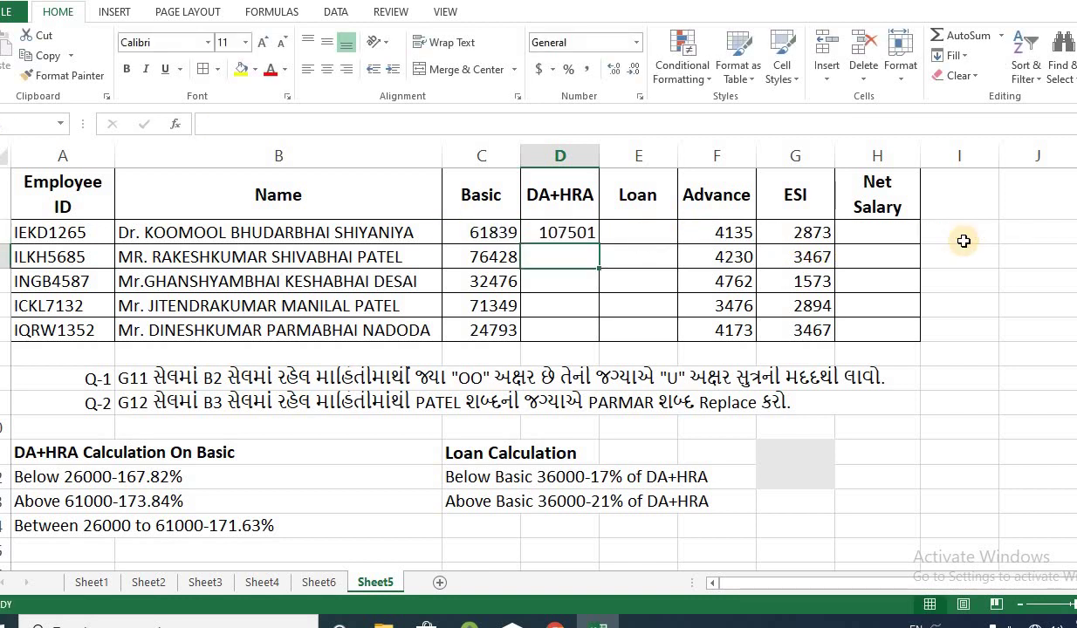
click(587, 233)
drag(596, 244, 601, 332)
Begin an IF formula in the first employee's Loan cell E2 with the condition C2>36000 and start its true value as D2*.
click(640, 233)
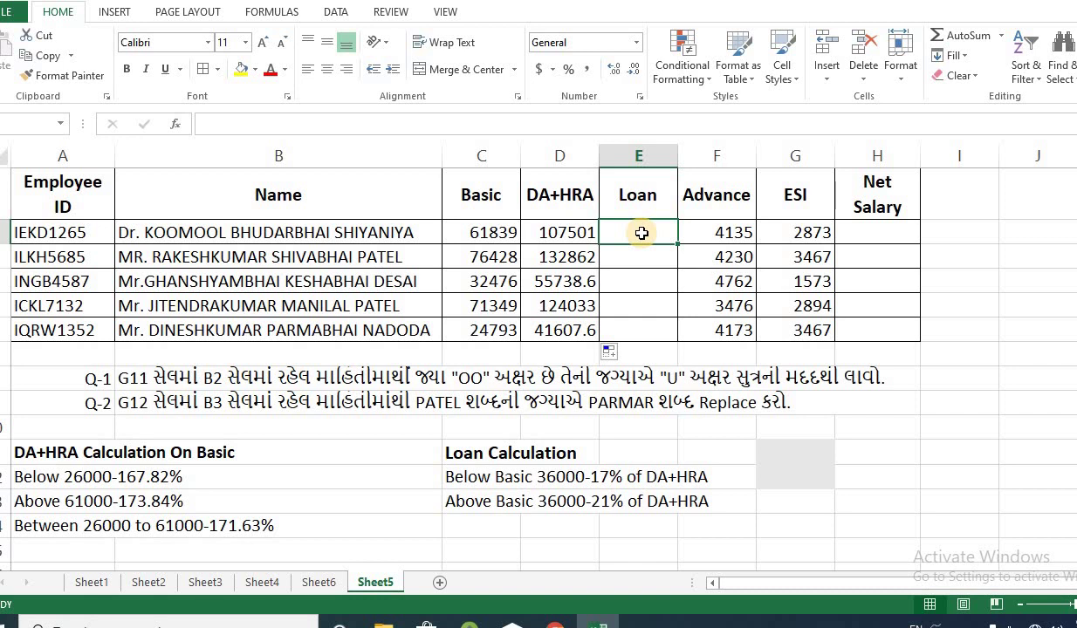
text(=if)
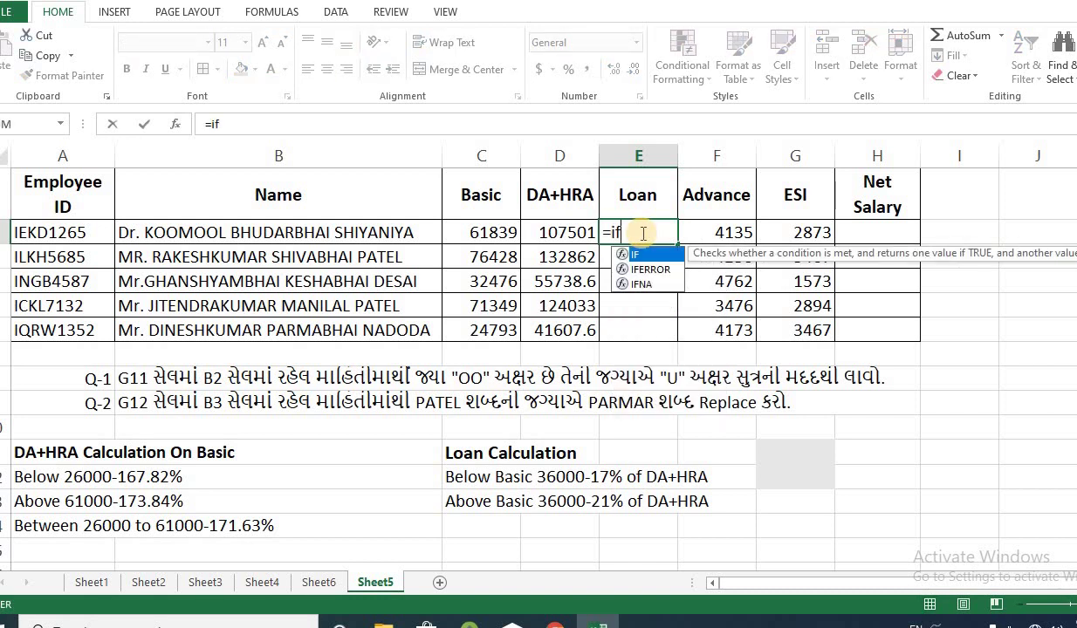
key(Tab)
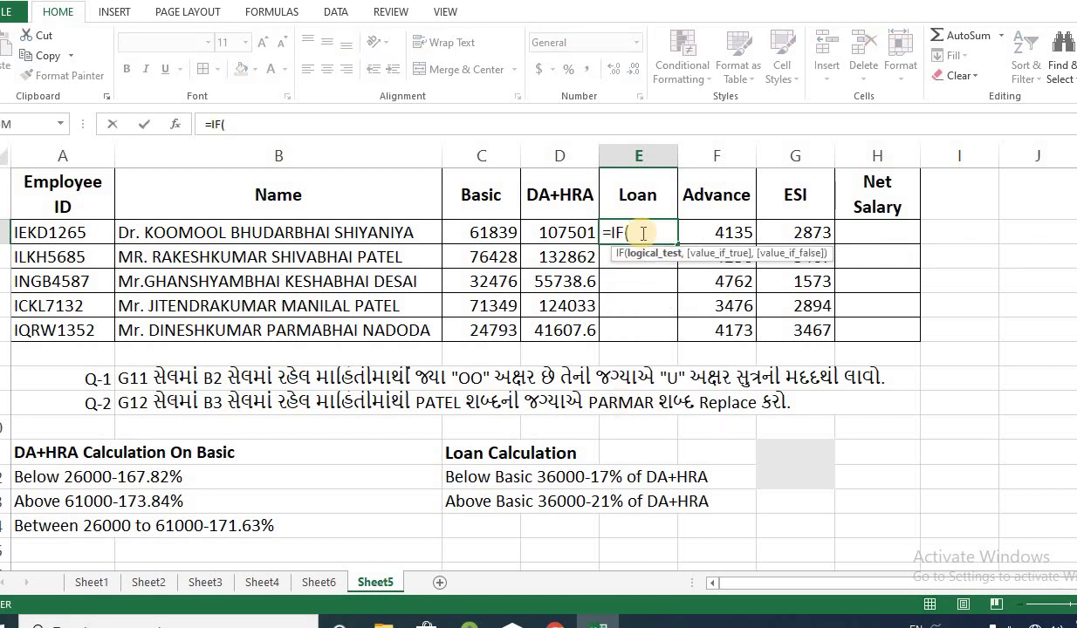
click(498, 230)
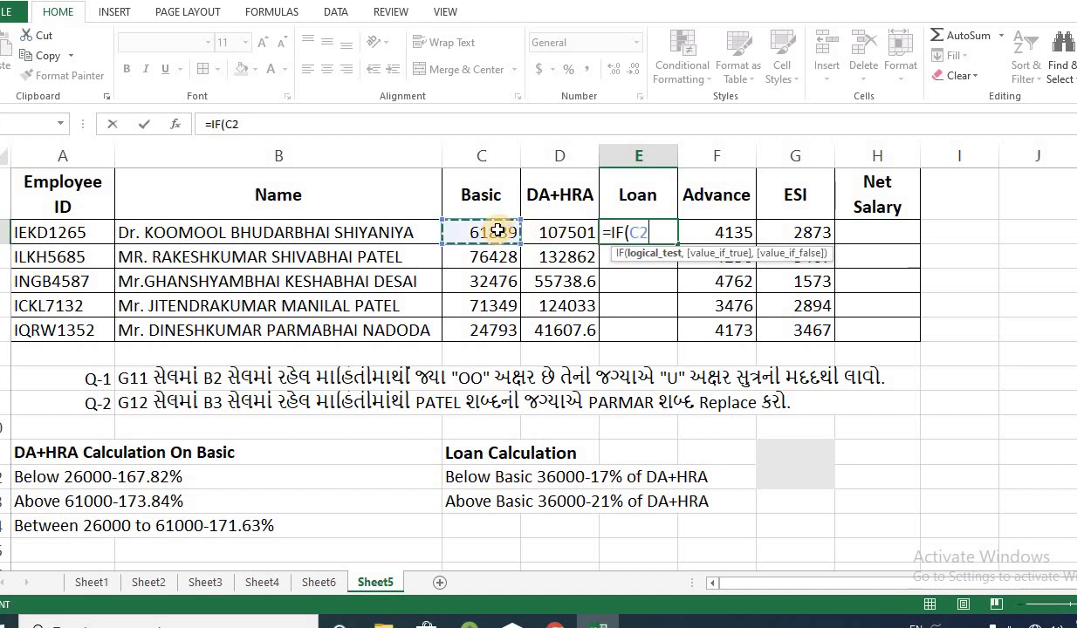
text(>3600)
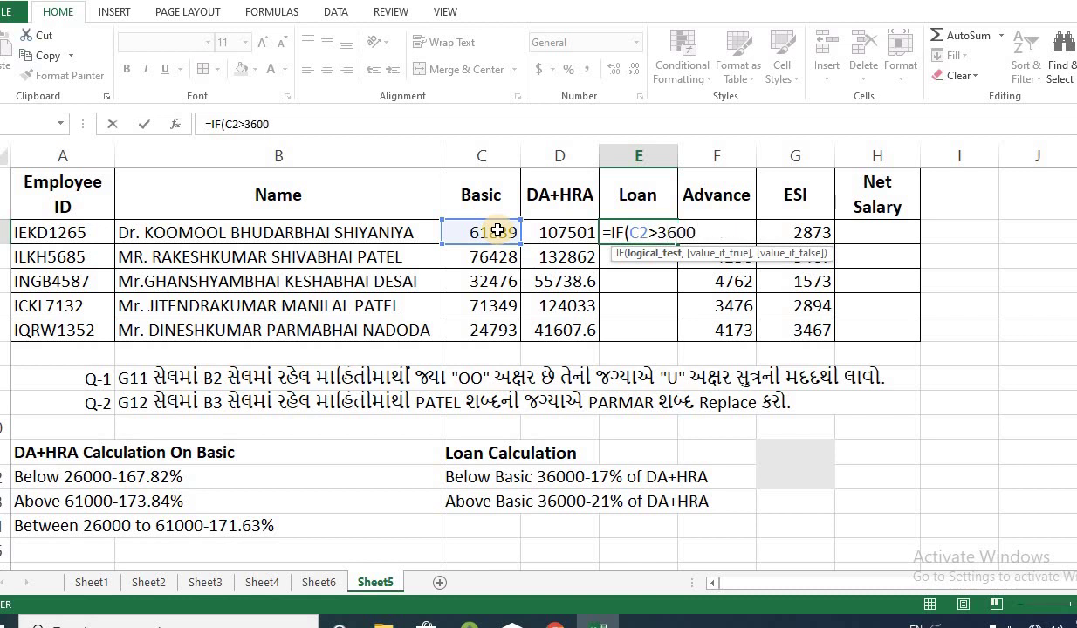
text(0,)
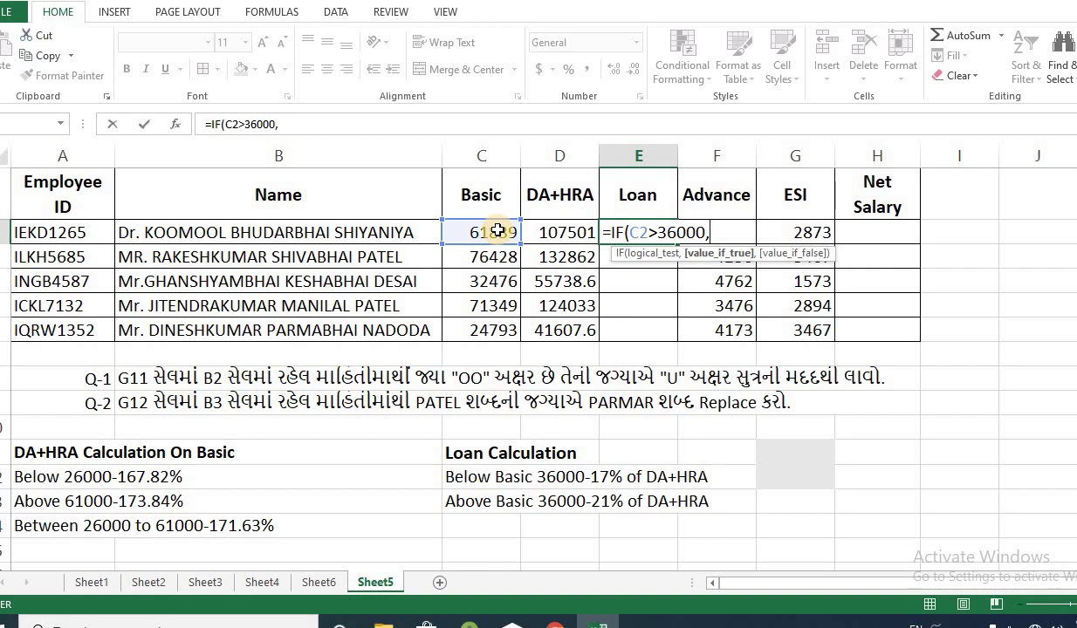
click(548, 231)
text(*)
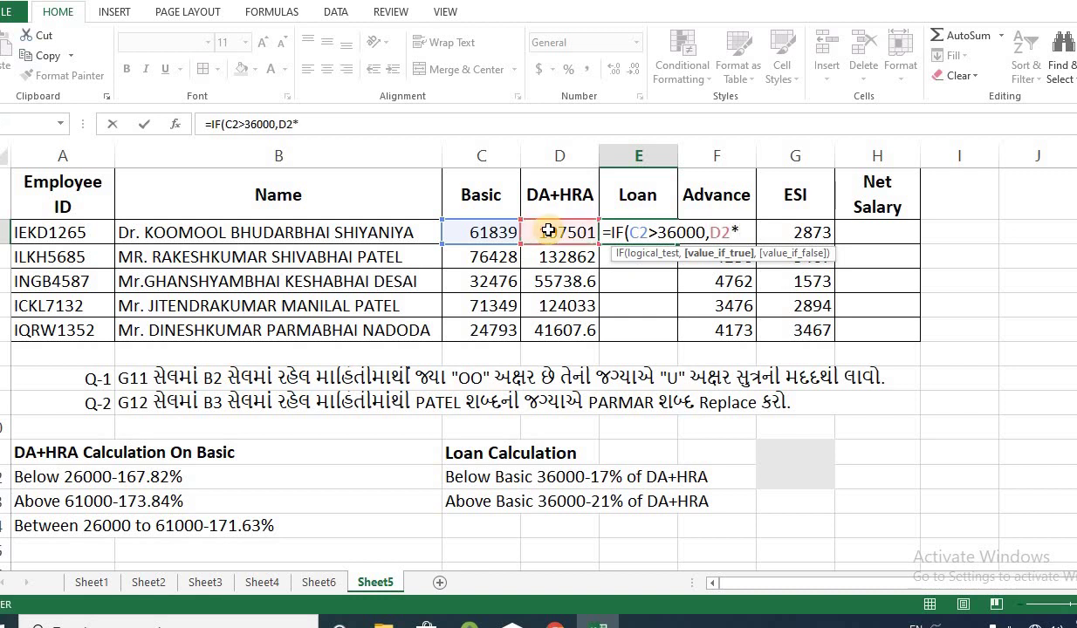
text(17)
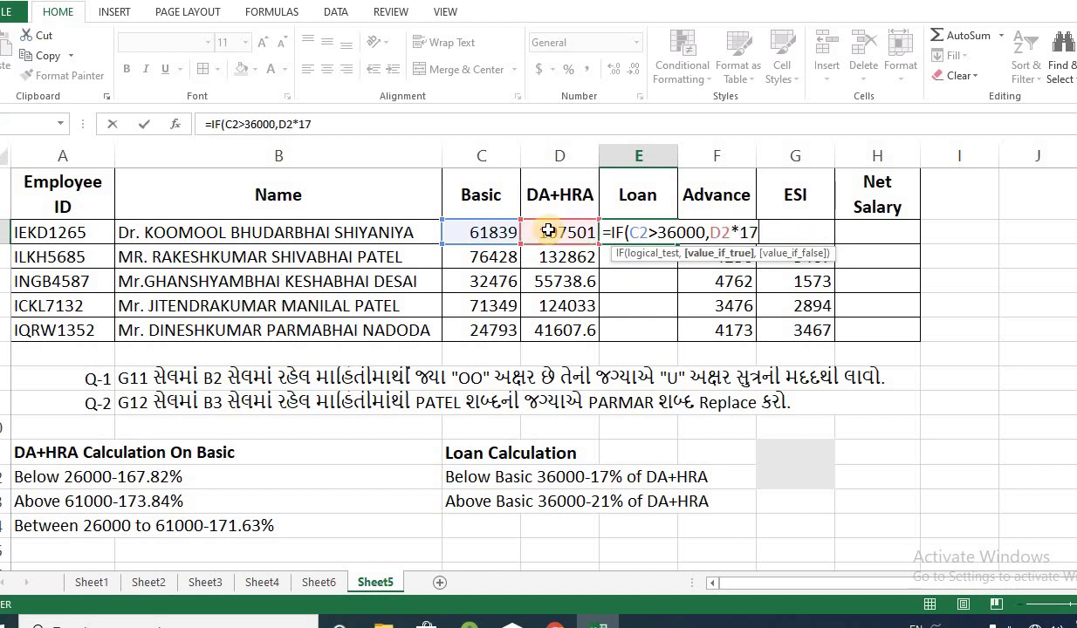
text(%,)
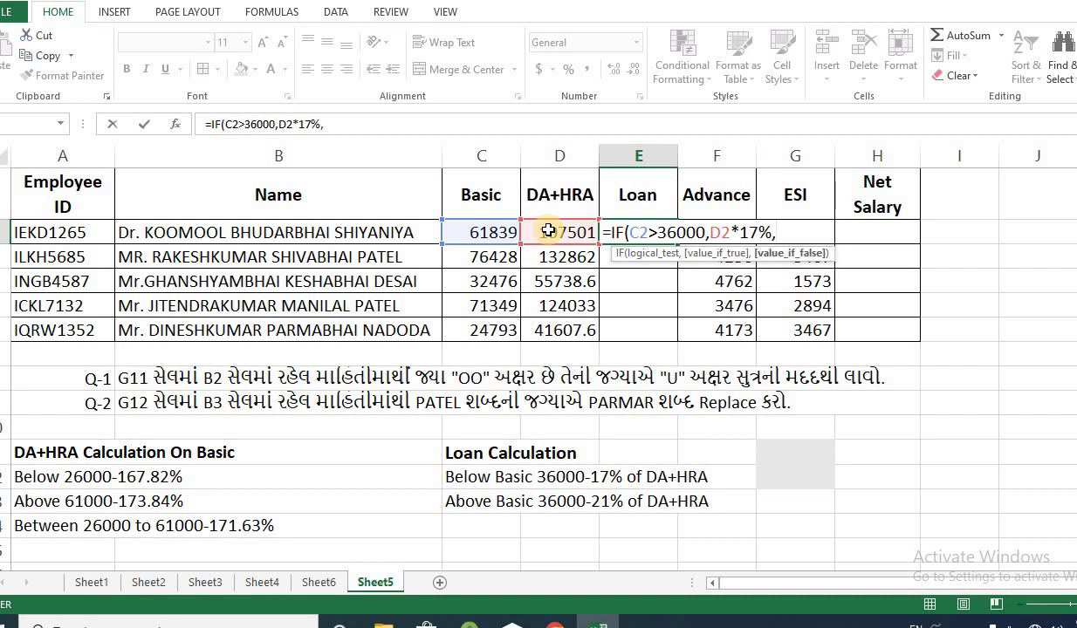
click(548, 230)
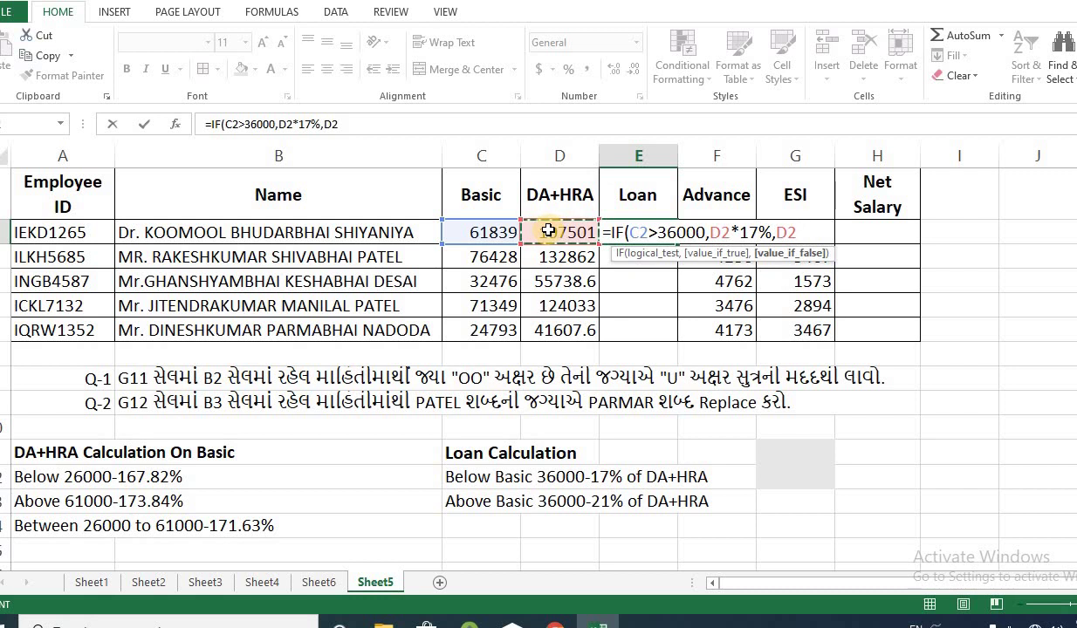
key(BackSpace)
key(BackSpace)
key(BackSpace)
key(BackSpace)
key(BackSpace)
key(BackSpace)
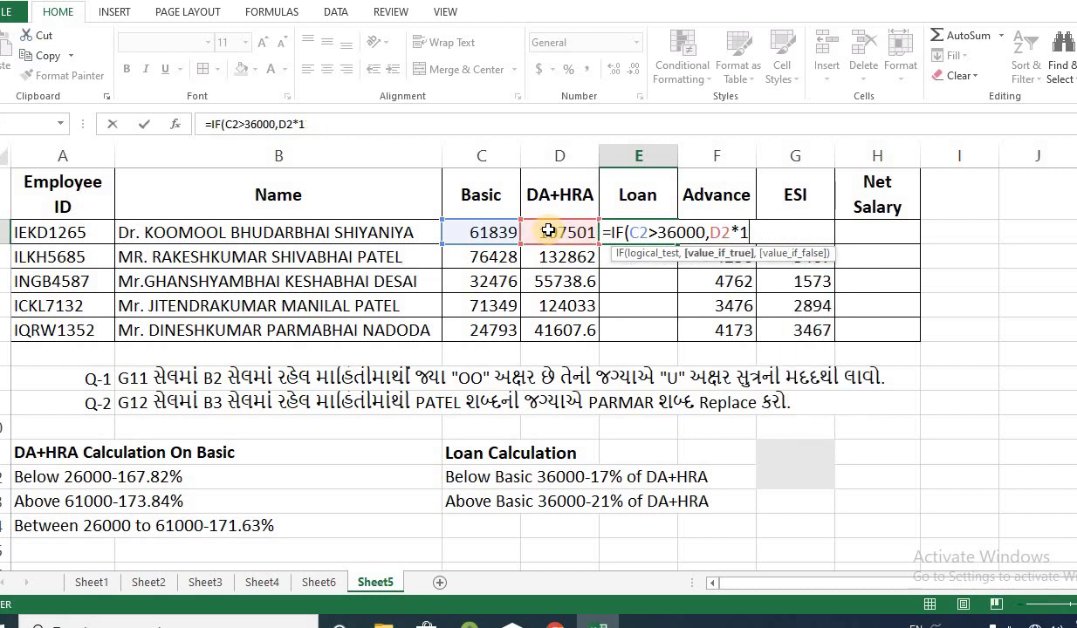
Complete the E2 formula with D2*21% as the true value and D2*17% otherwise, enter it, and fill it down to E6.
text(21%,)
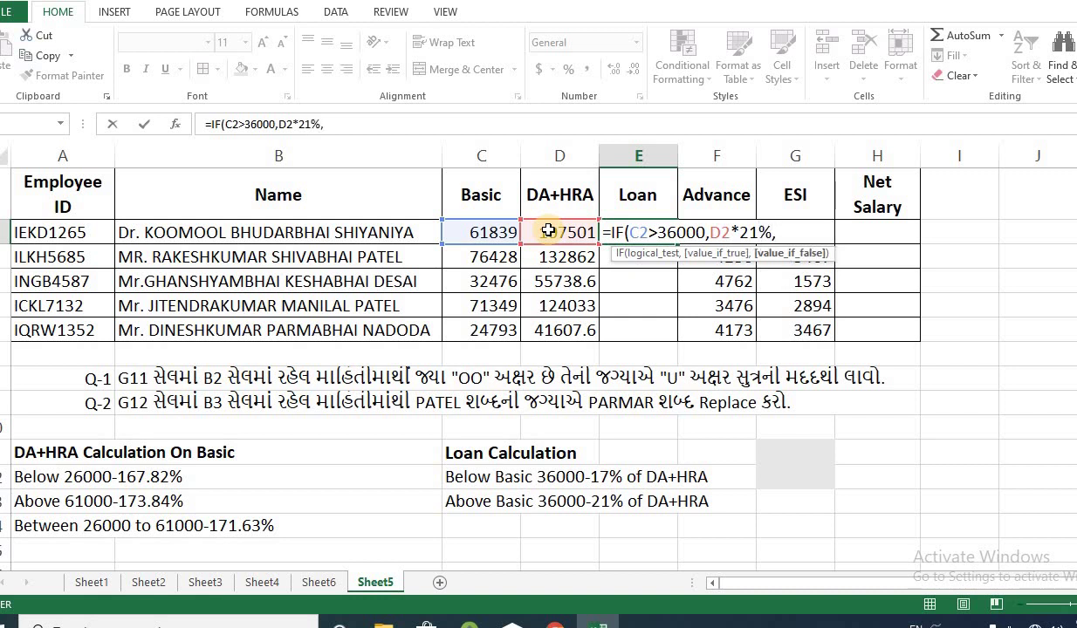
click(548, 231)
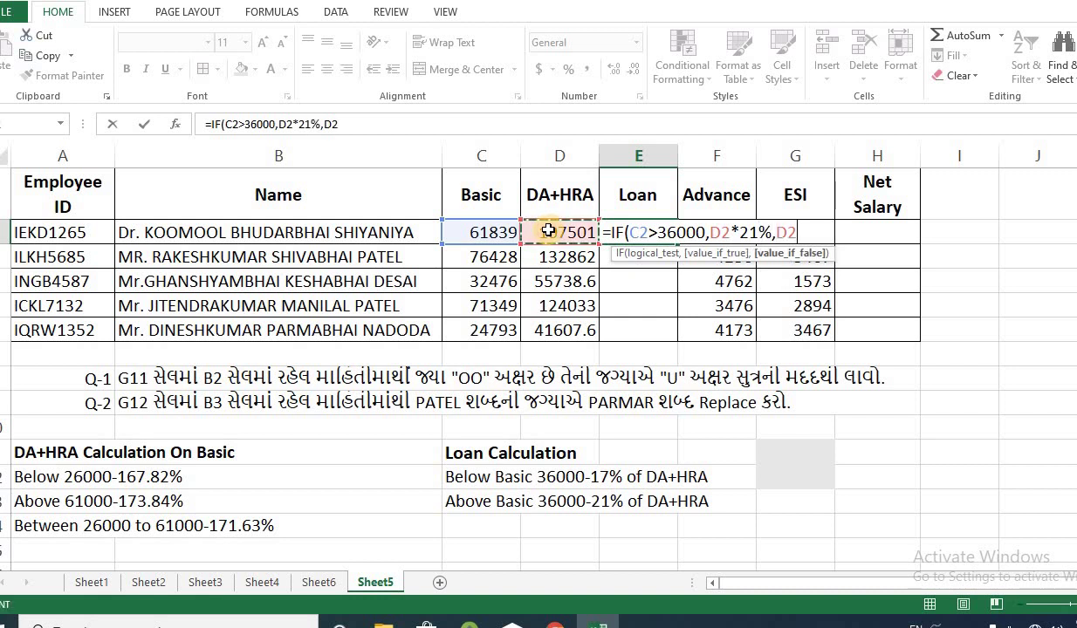
text(*17)
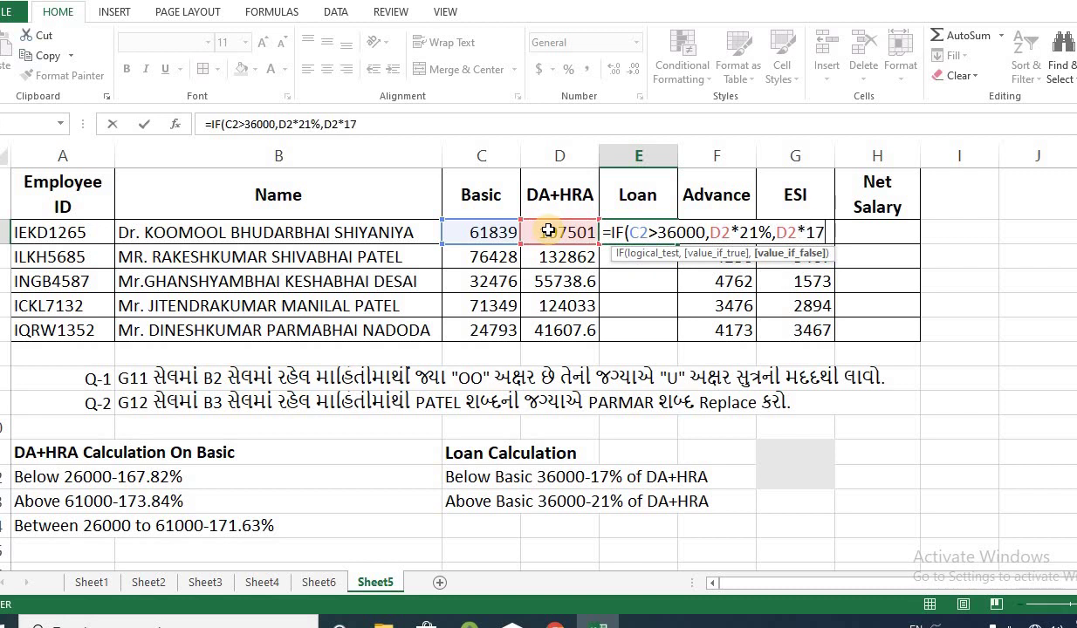
text(%))
key(Return)
click(667, 234)
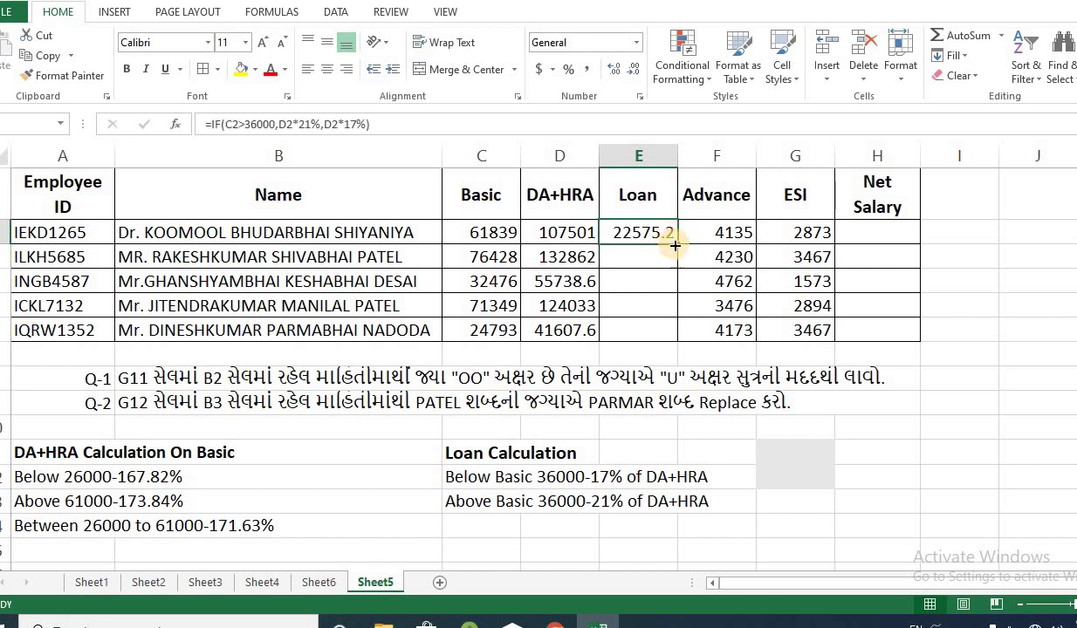
drag(677, 247, 678, 341)
Start the first employee's Net Salary formula in H2 by adding Basic C2 and DA+HRA D2.
click(851, 229)
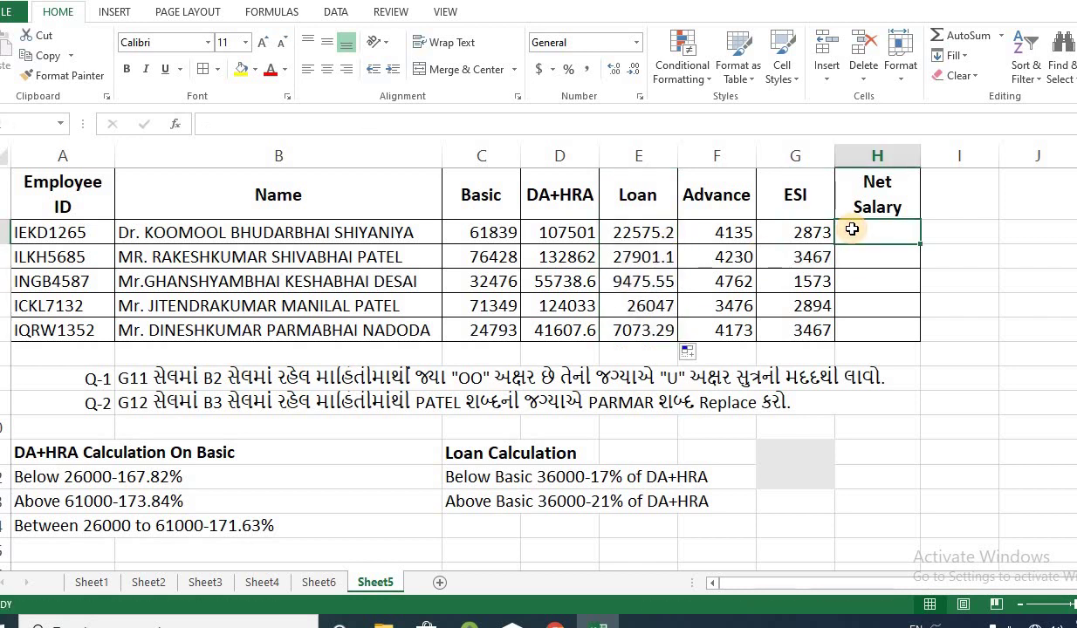
text(=)
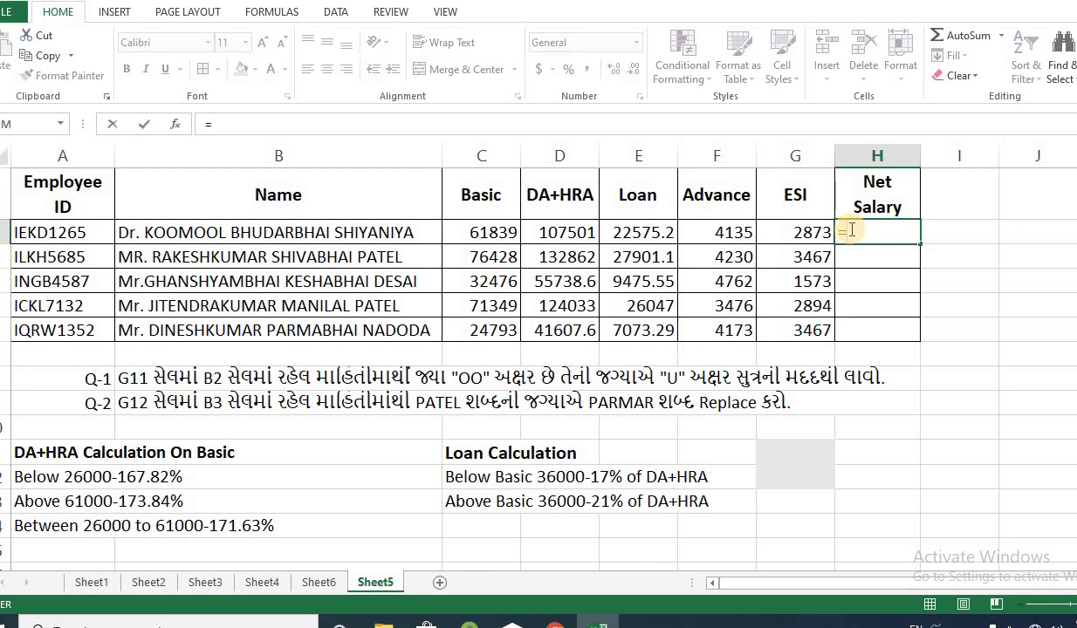
click(469, 232)
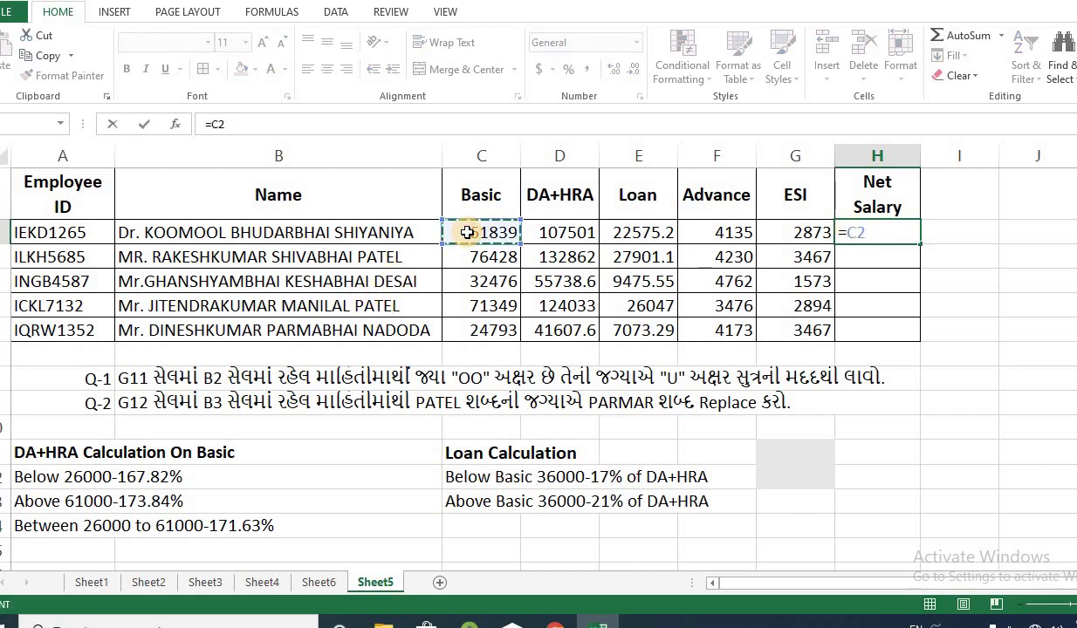
text(+)
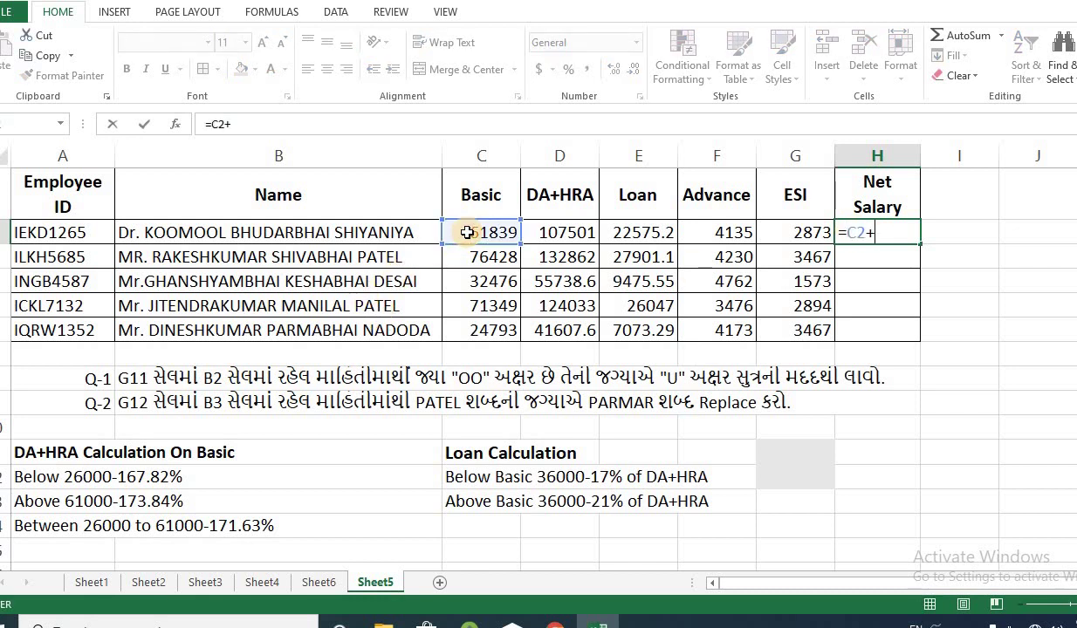
click(544, 235)
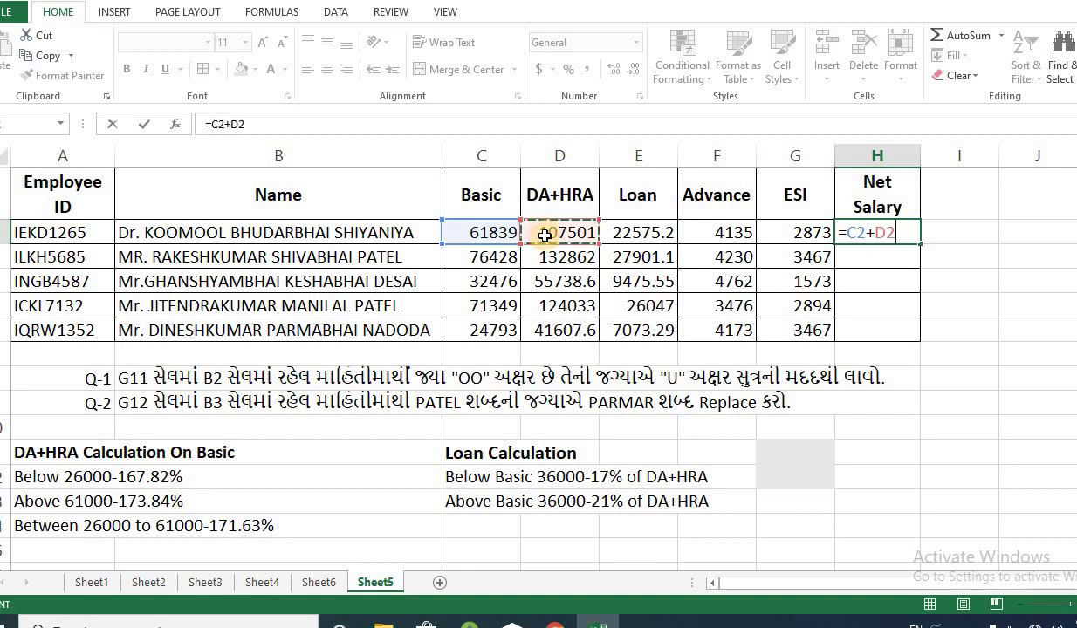
Subtract Loan E2, Advance F2 and ESI G2 in the H2 formula and enter it.
text(-)
click(621, 235)
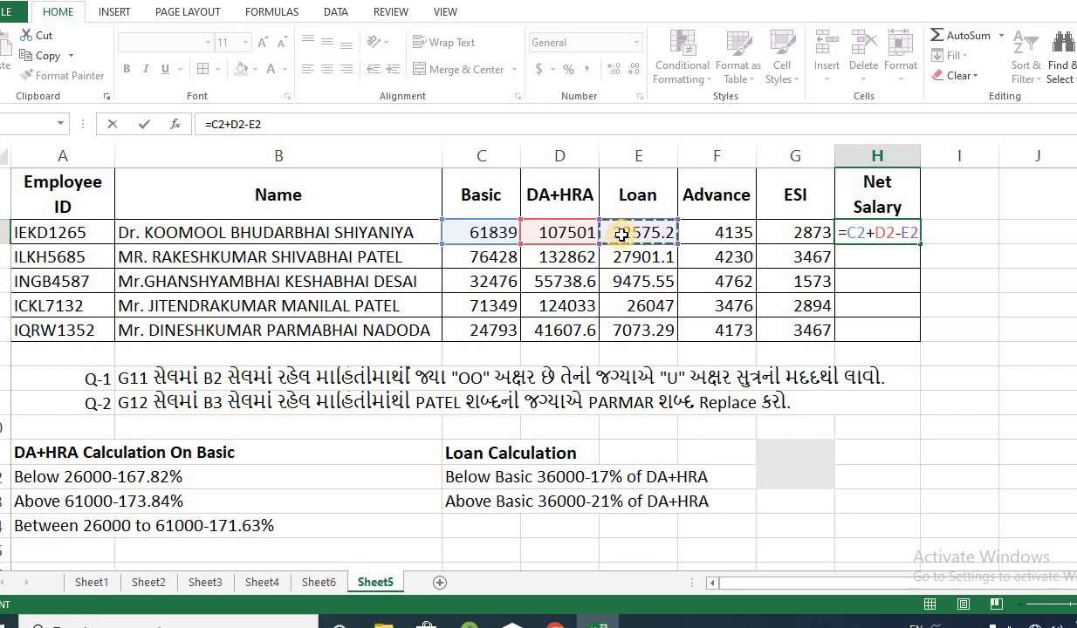
text(-)
click(726, 231)
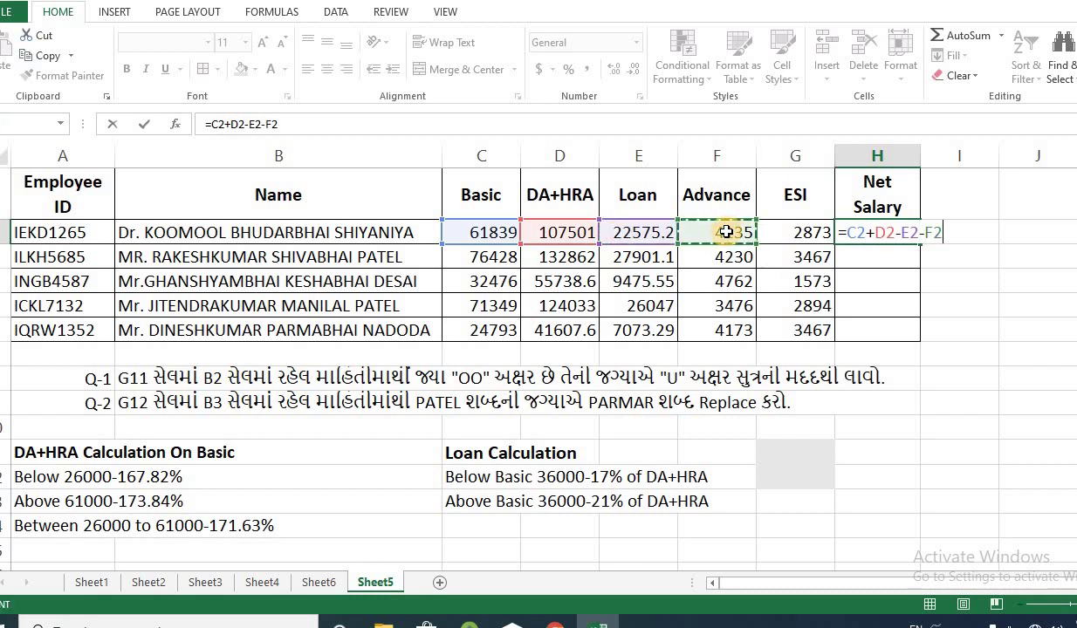
text(-)
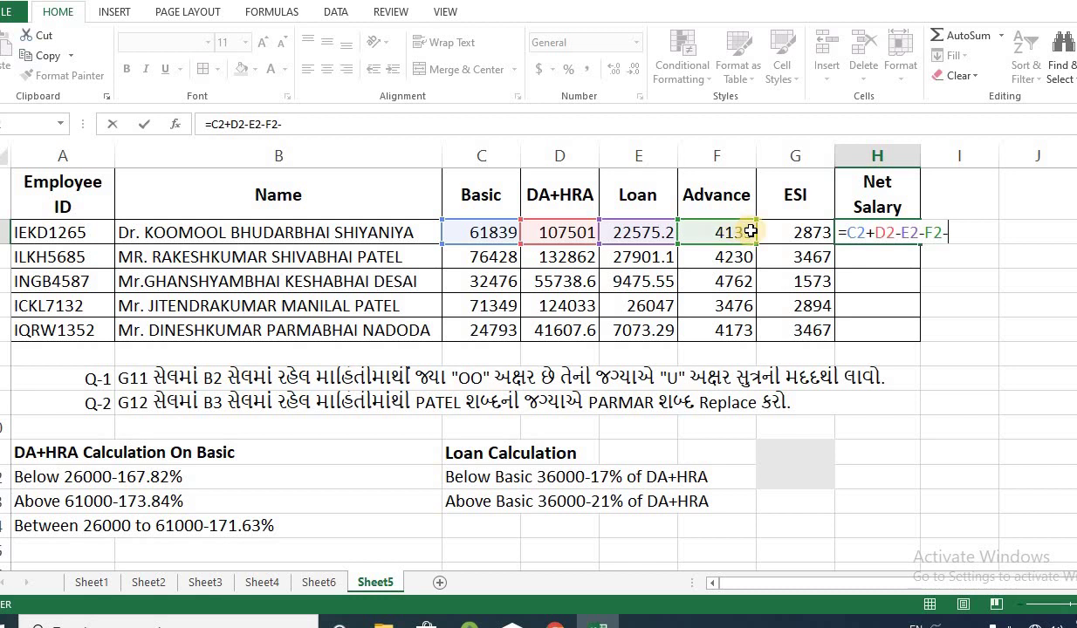
click(759, 231)
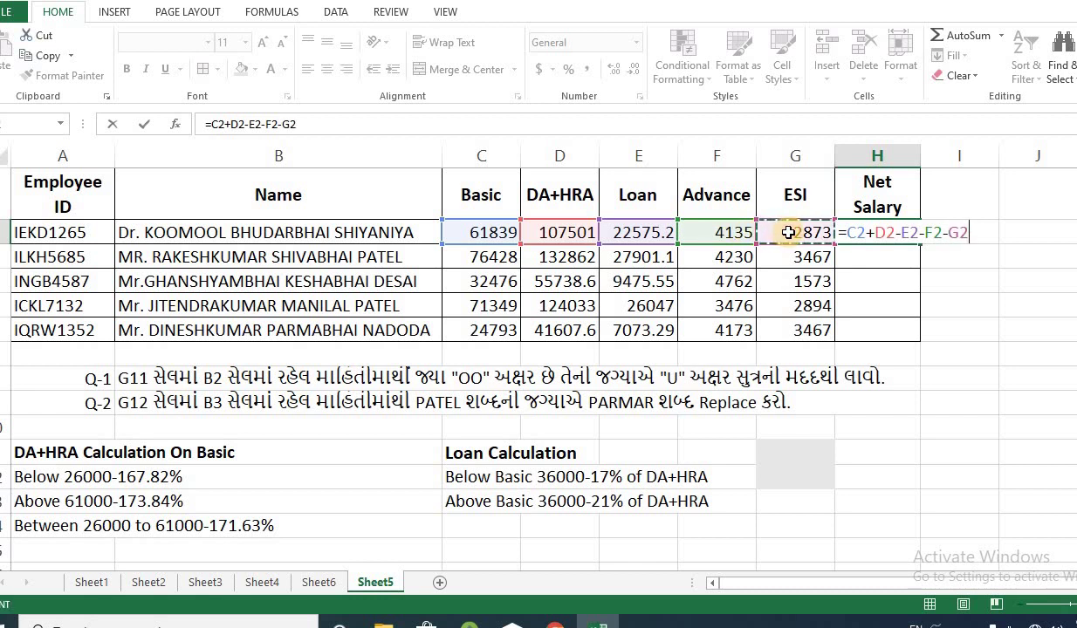
key(Return)
Fill the Net Salary formula from H2 down to H6 and check the filled cells.
click(883, 234)
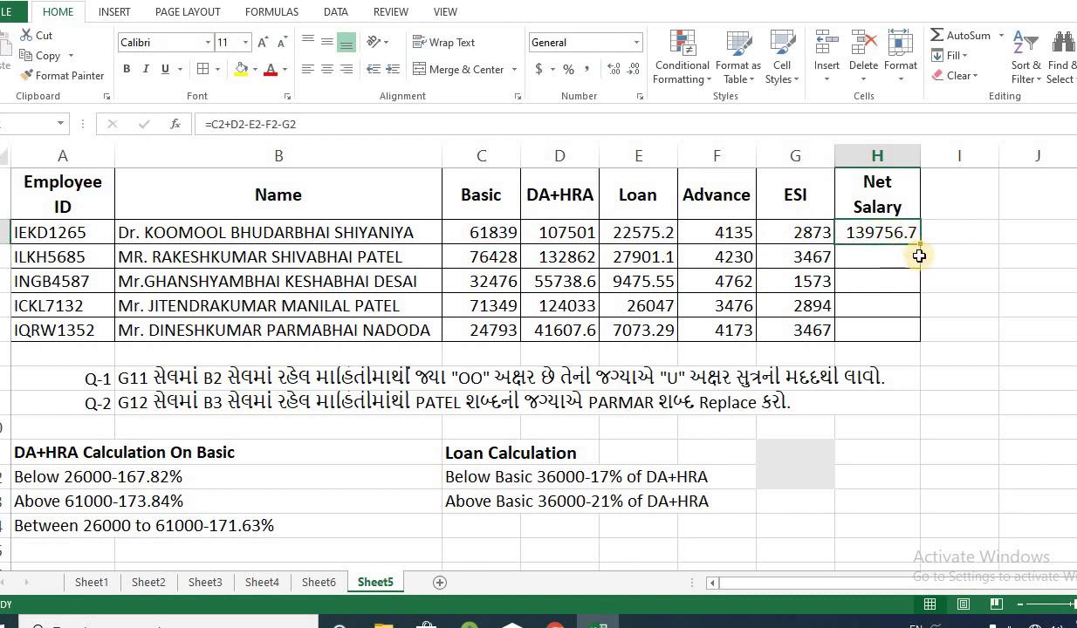
drag(920, 244, 928, 349)
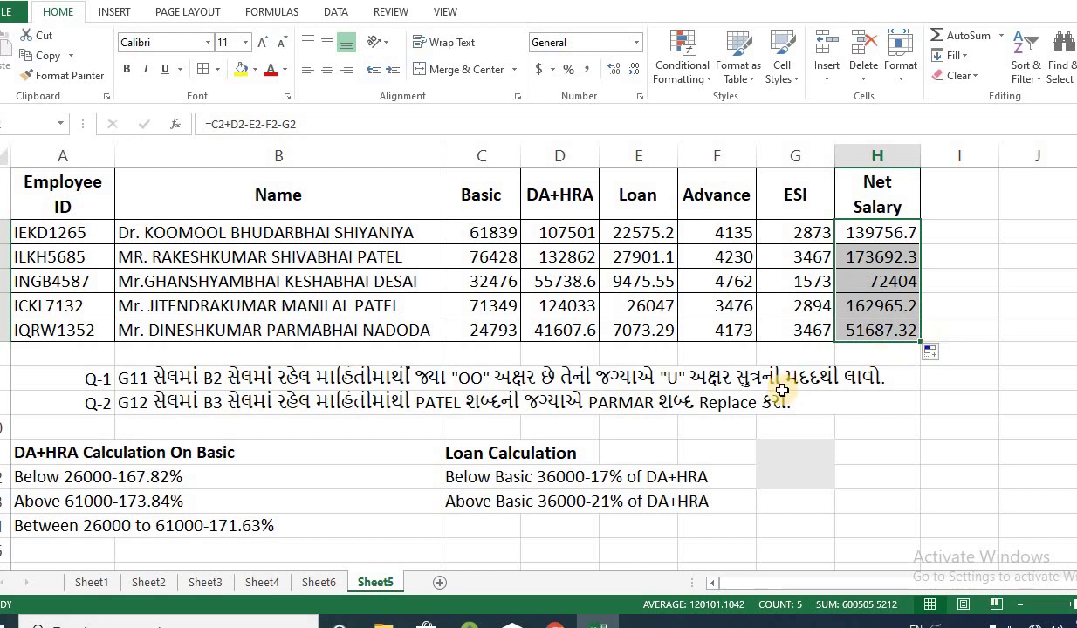
click(610, 430)
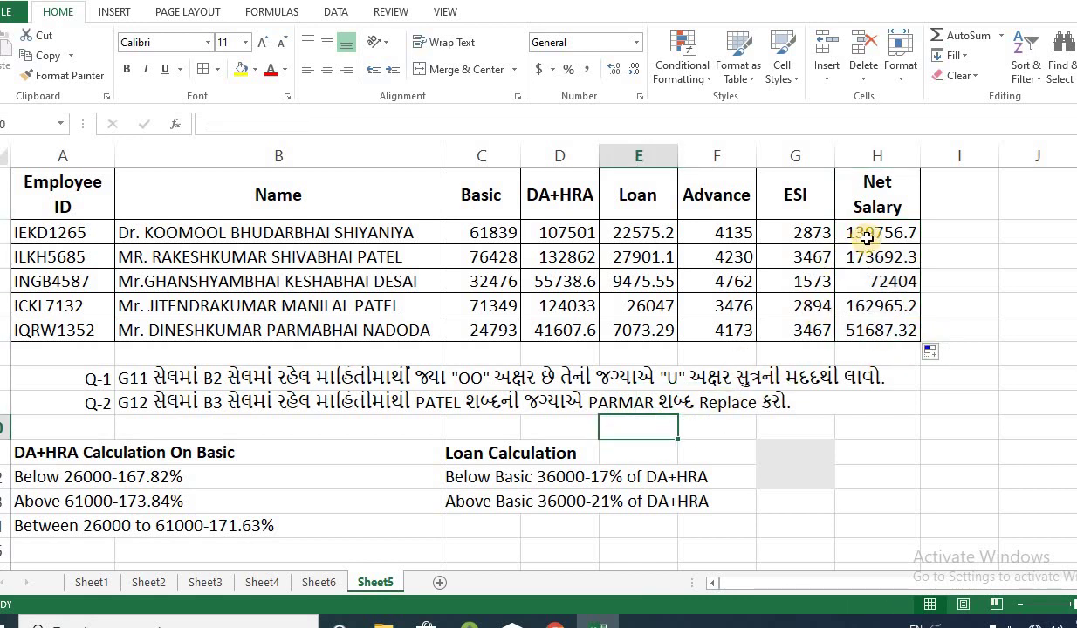
drag(864, 237, 864, 330)
click(864, 330)
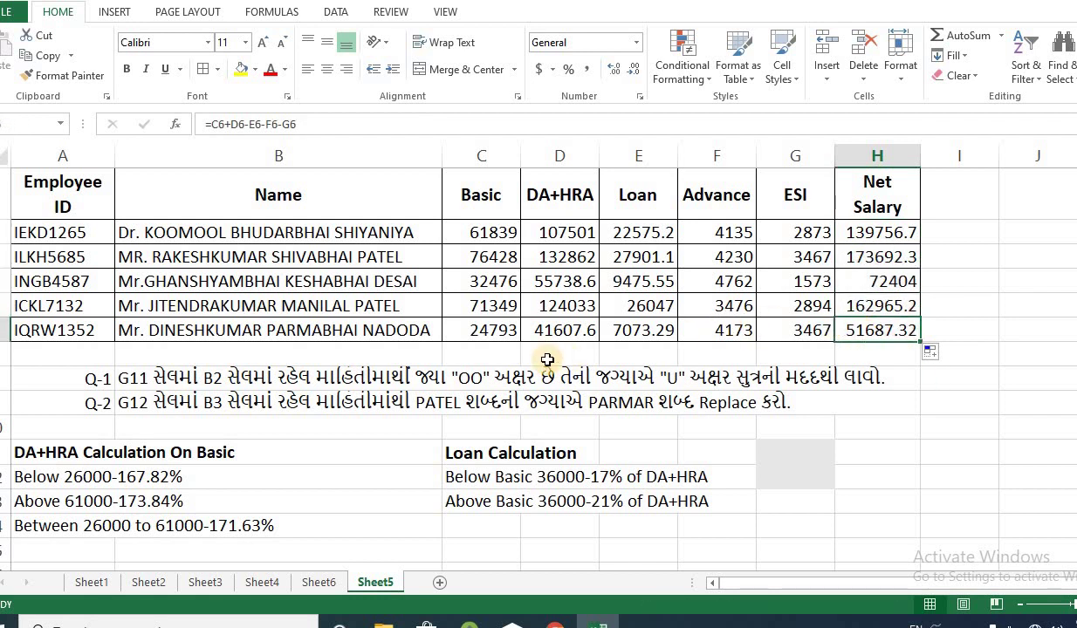
Read the Q-1 text replacement task below the salary table and locate its shaded answer cells in column G.
scroll(548, 360, down, 1)
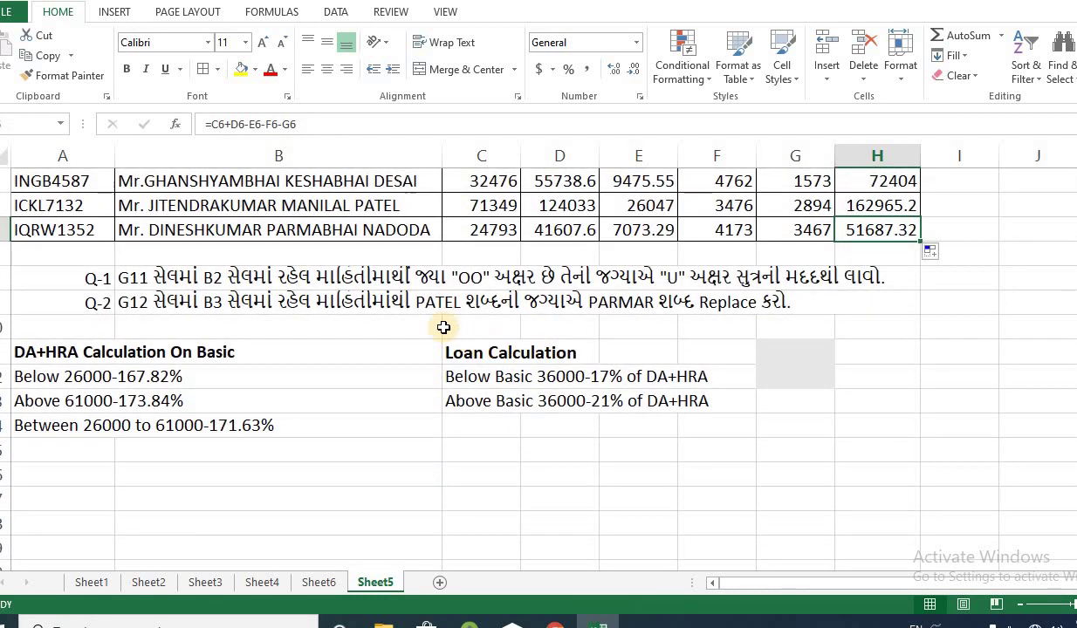
scroll(193, 277, up, 1)
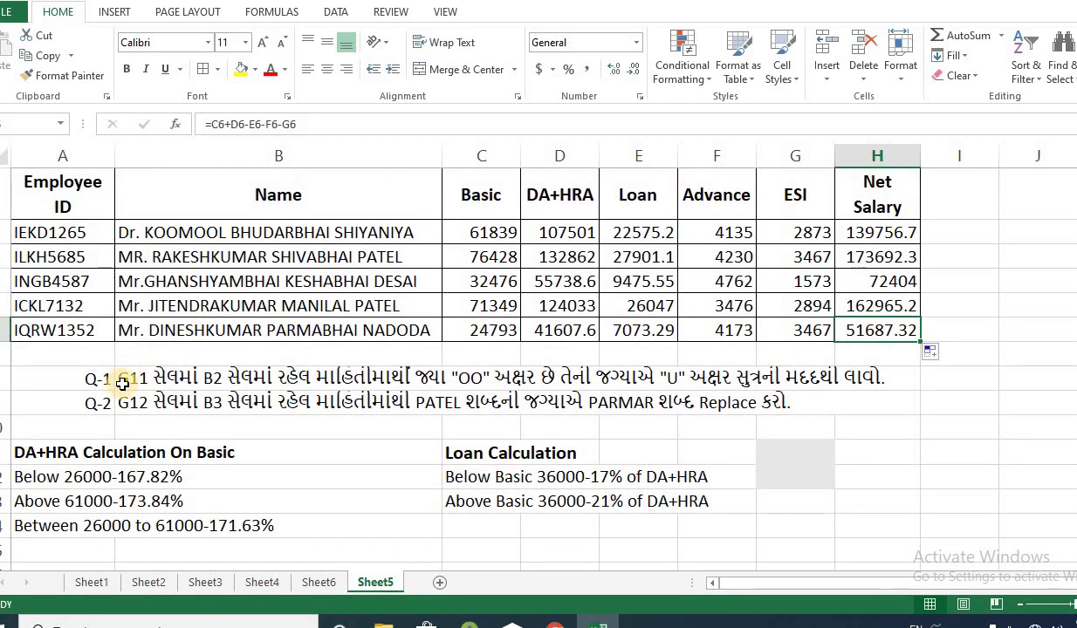
click(123, 381)
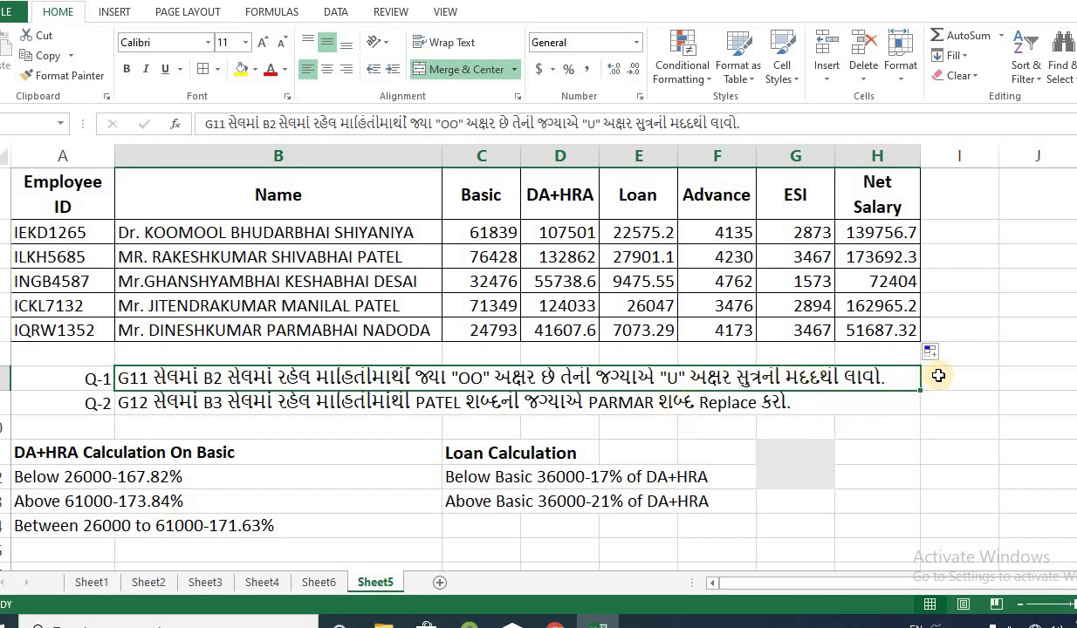
click(810, 436)
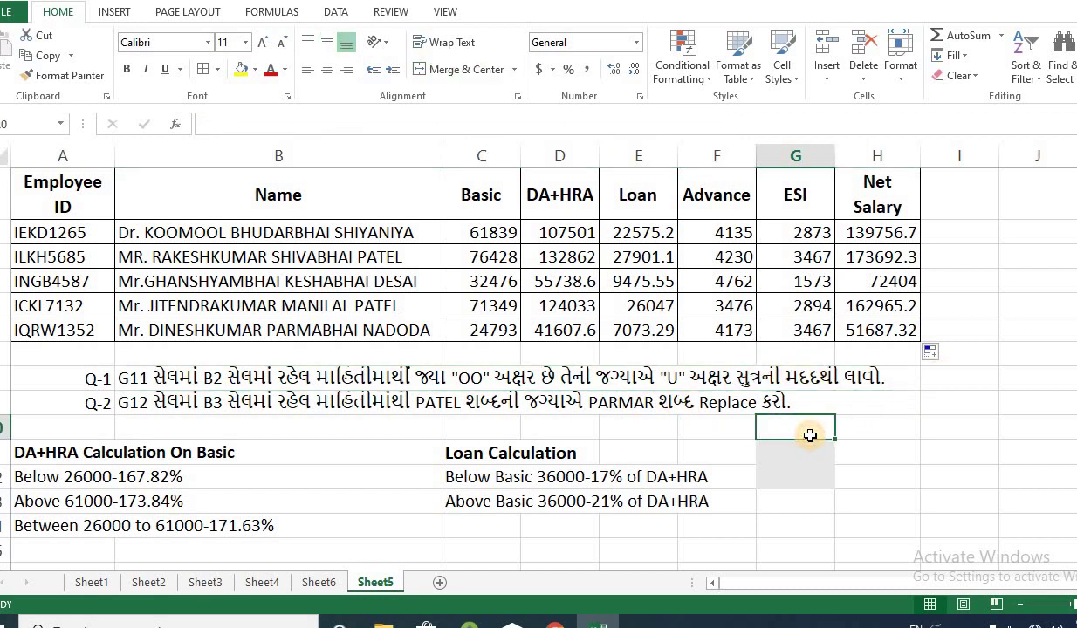
Enter a SUBSTITUTE formula in G11 that replaces "OO" with "U" in the text of B2.
click(813, 453)
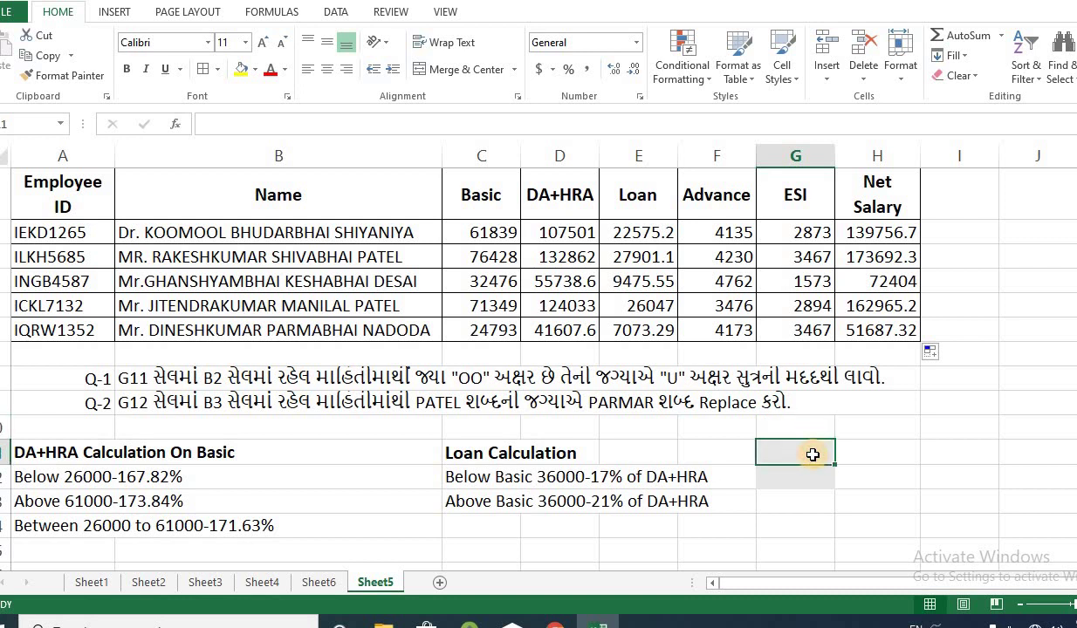
text(=)
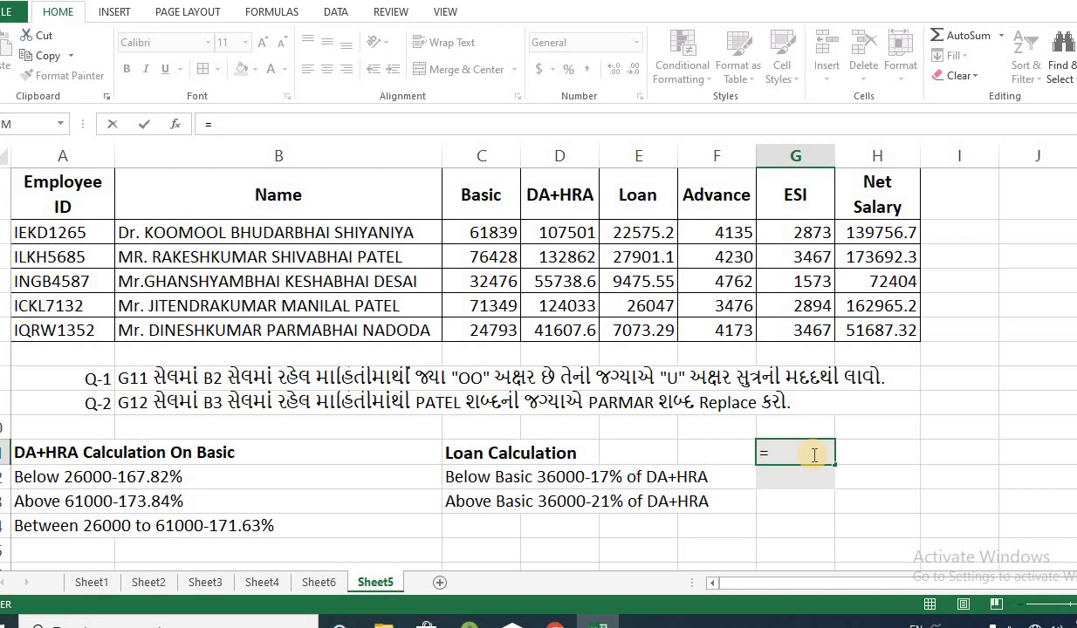
text(subs)
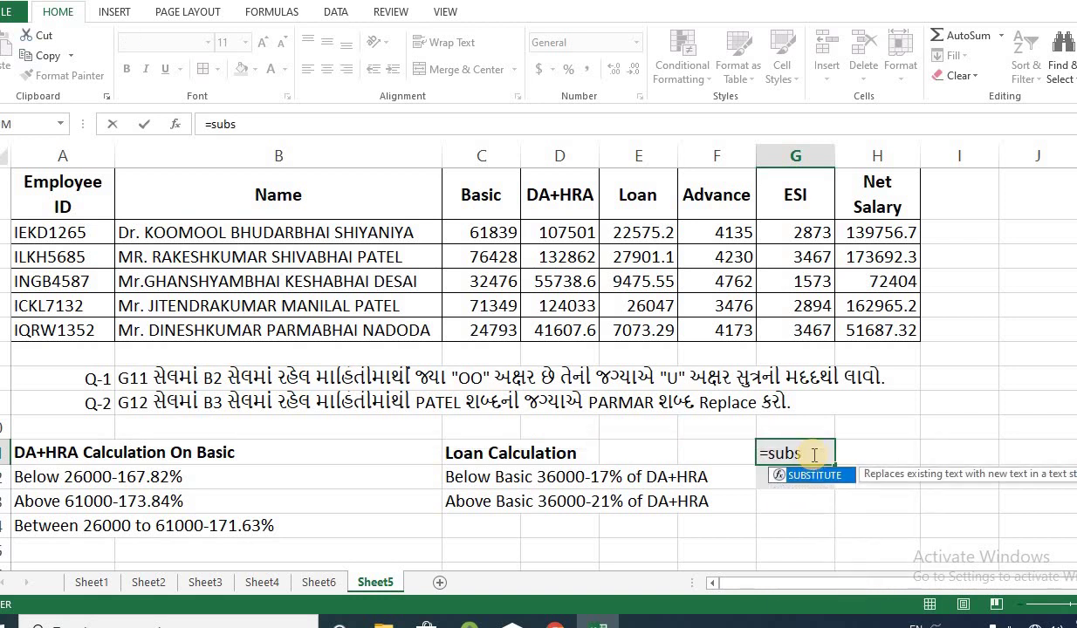
key(Tab)
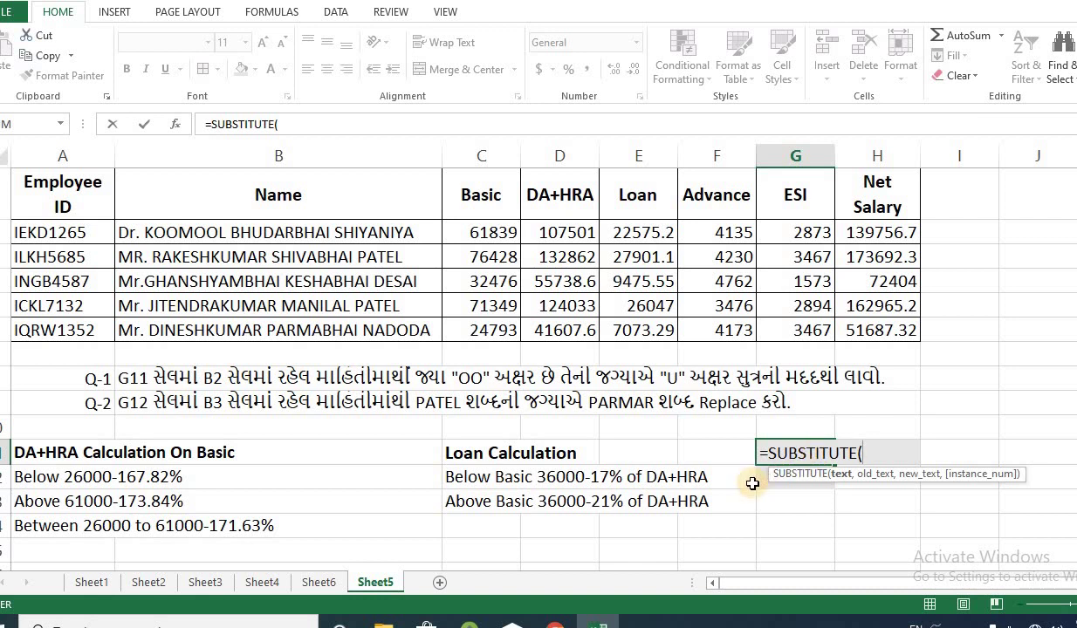
text(b2)
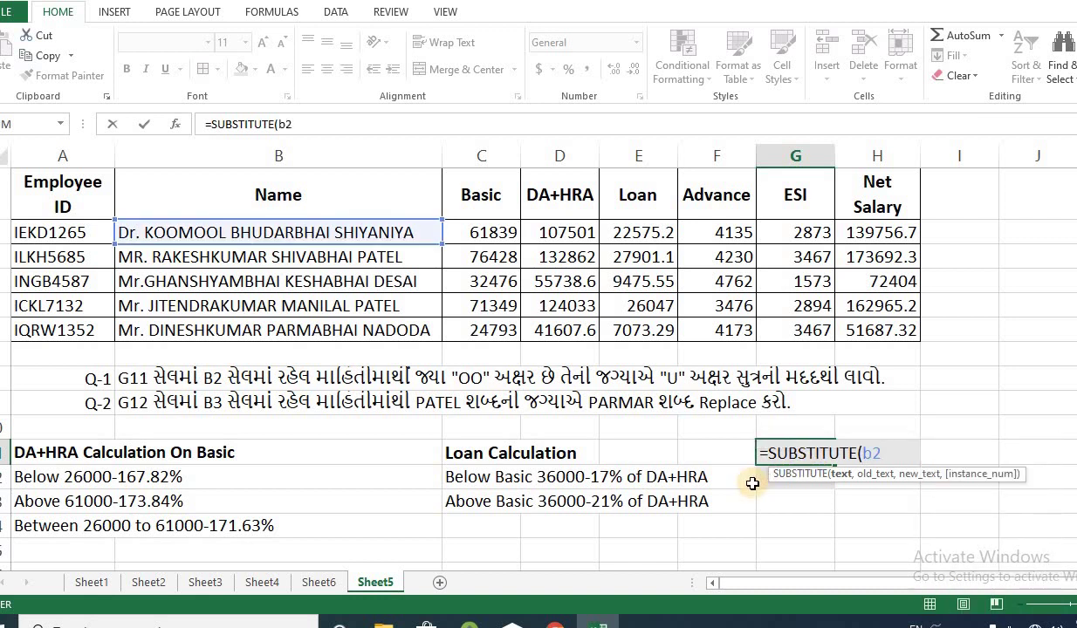
text(,"OO)
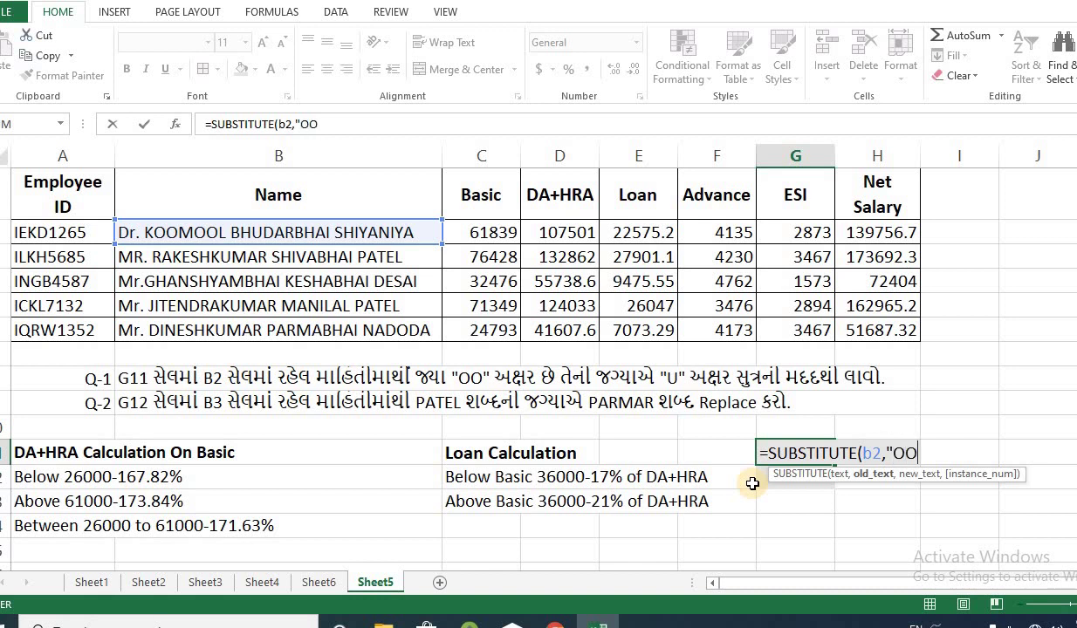
text(")
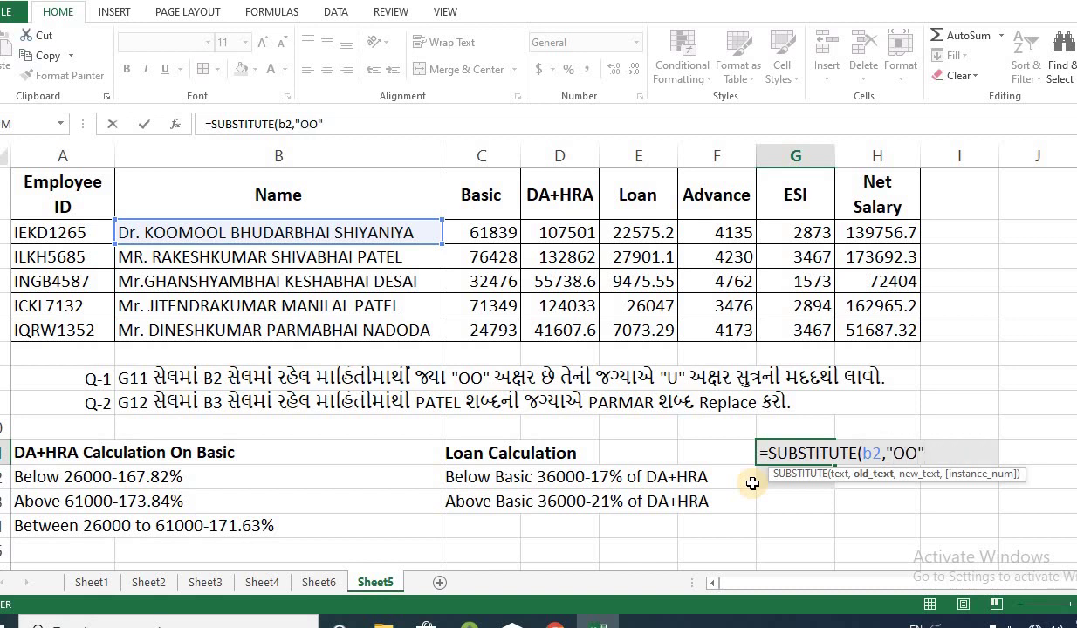
text(,)
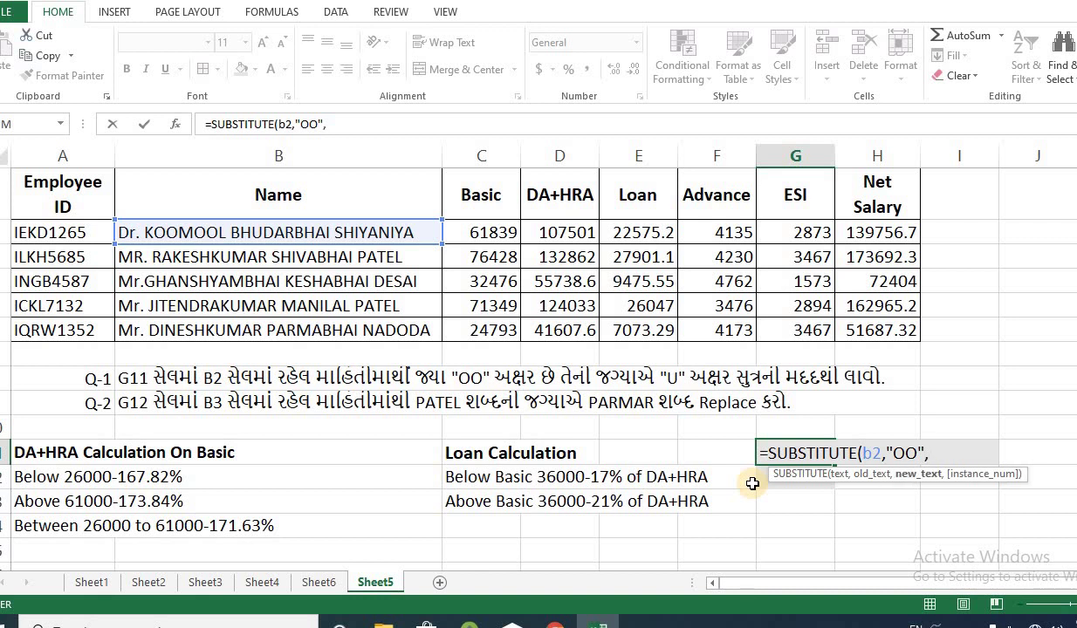
text("U"))
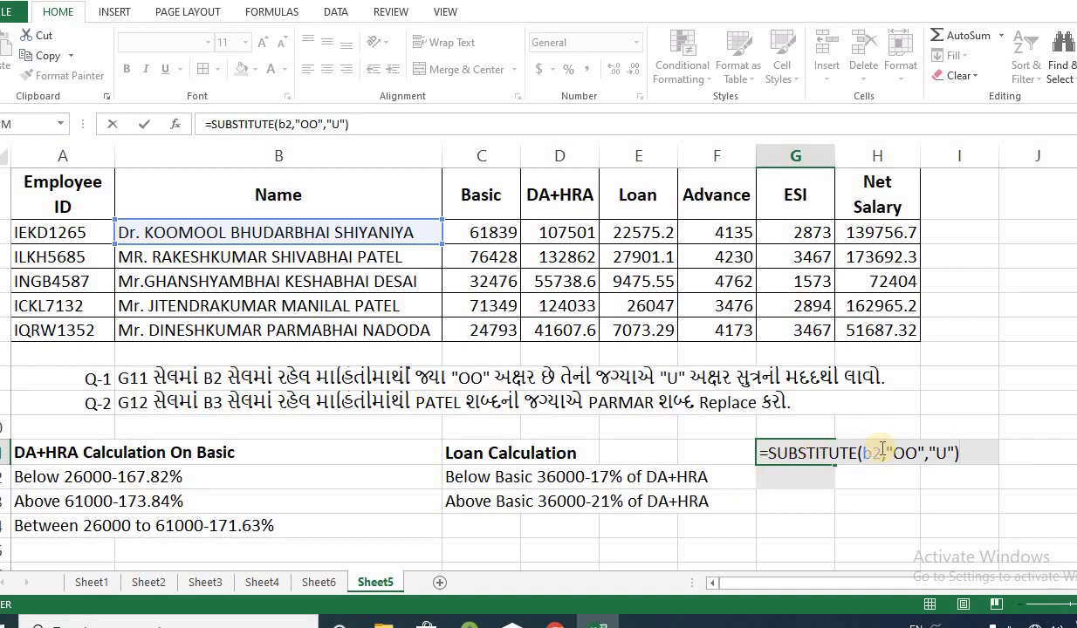
double_click(871, 454)
key(End)
key(Return)
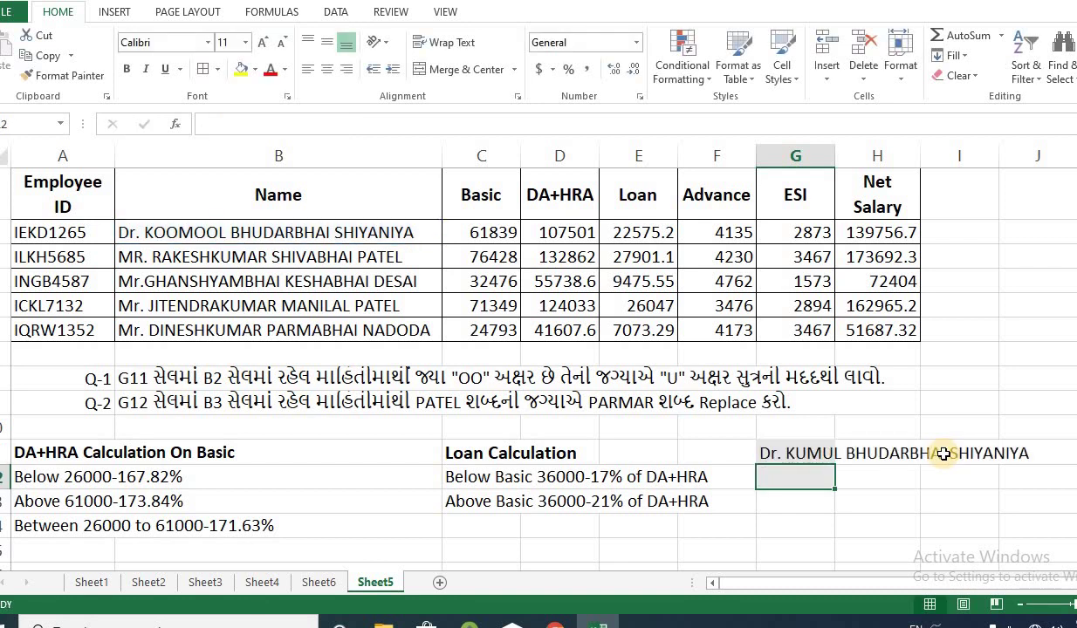
Enter a REPLACE formula in G12 that swaps 5 characters of B3, starting at character 27, for the replacement surname given in Q-2.
click(788, 452)
click(784, 474)
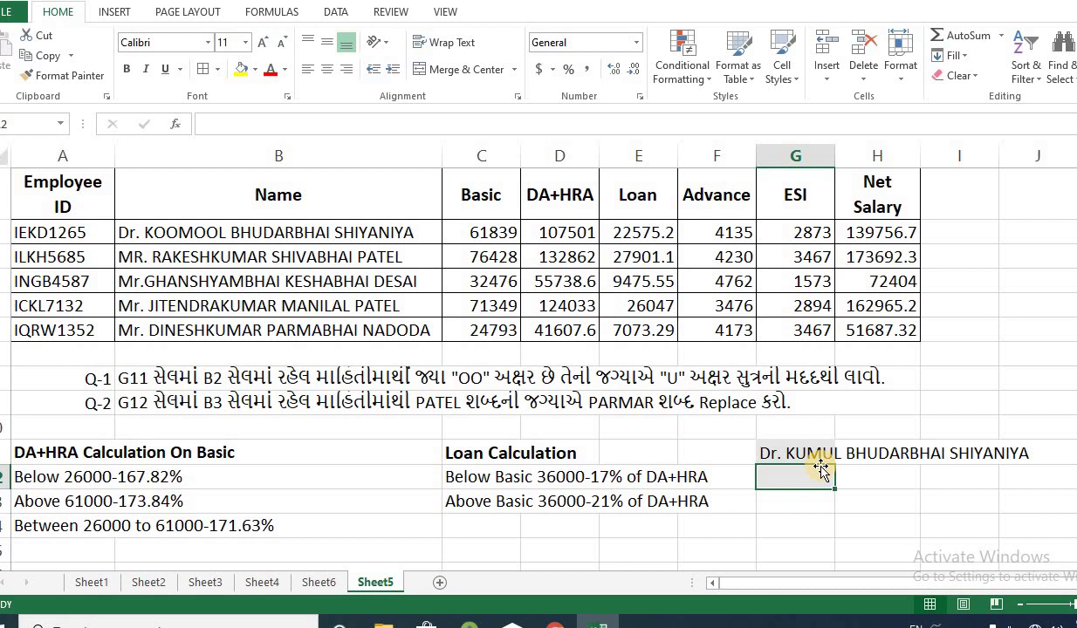
text(=rep)
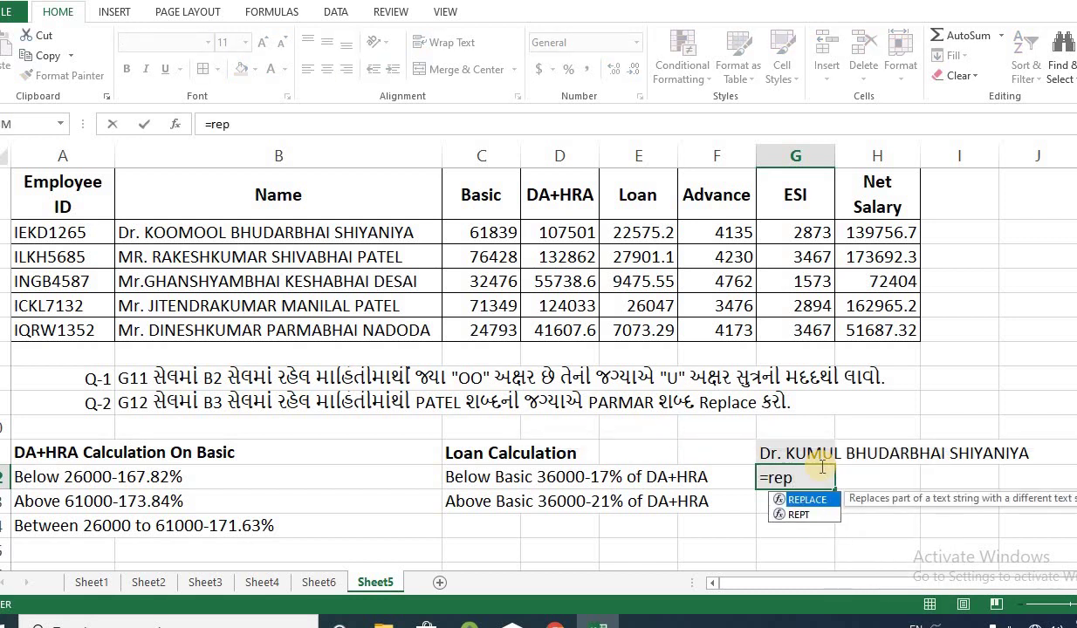
key(Tab)
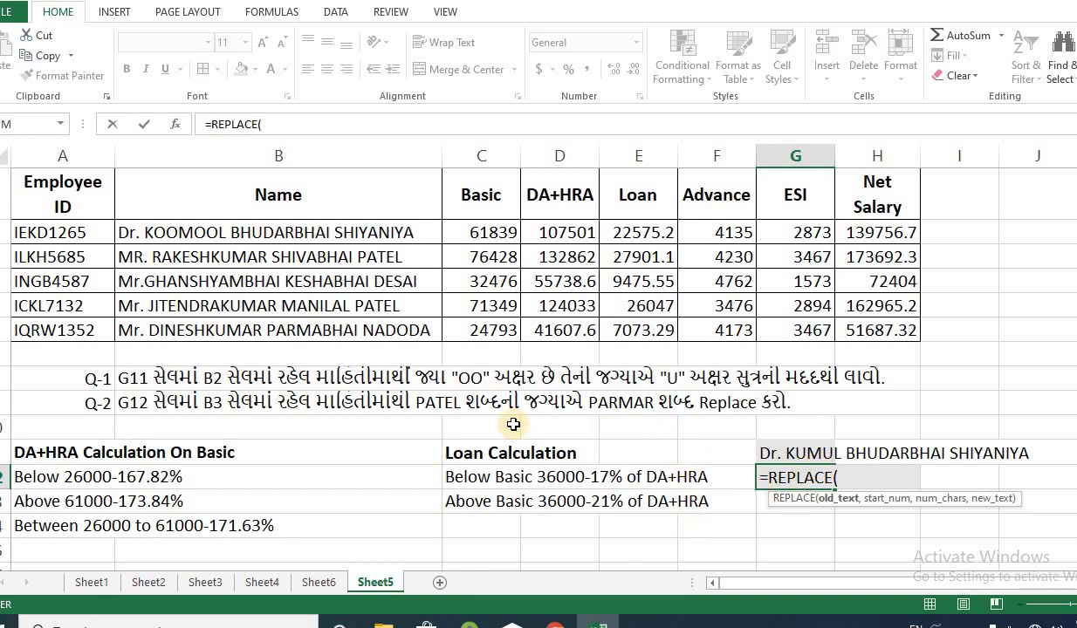
text(b3)
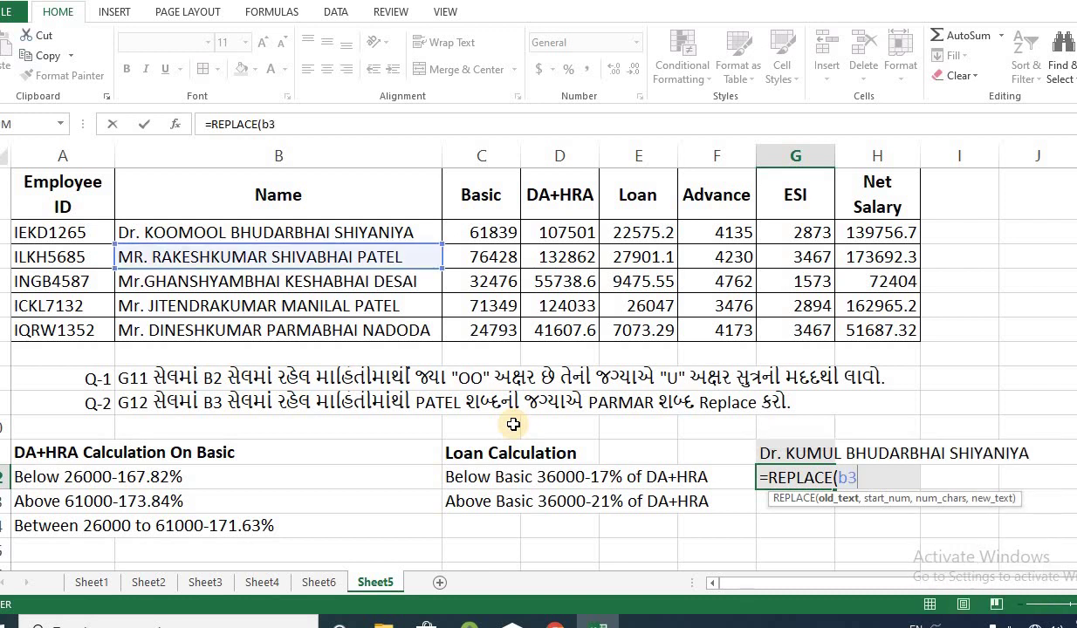
text(,)
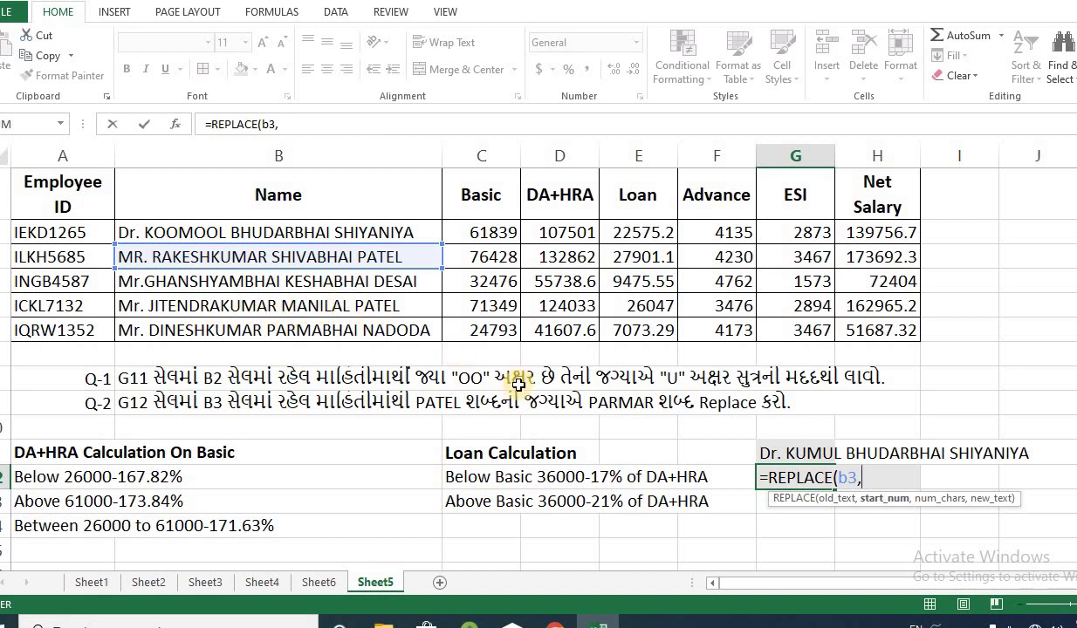
text(27)
text(,)
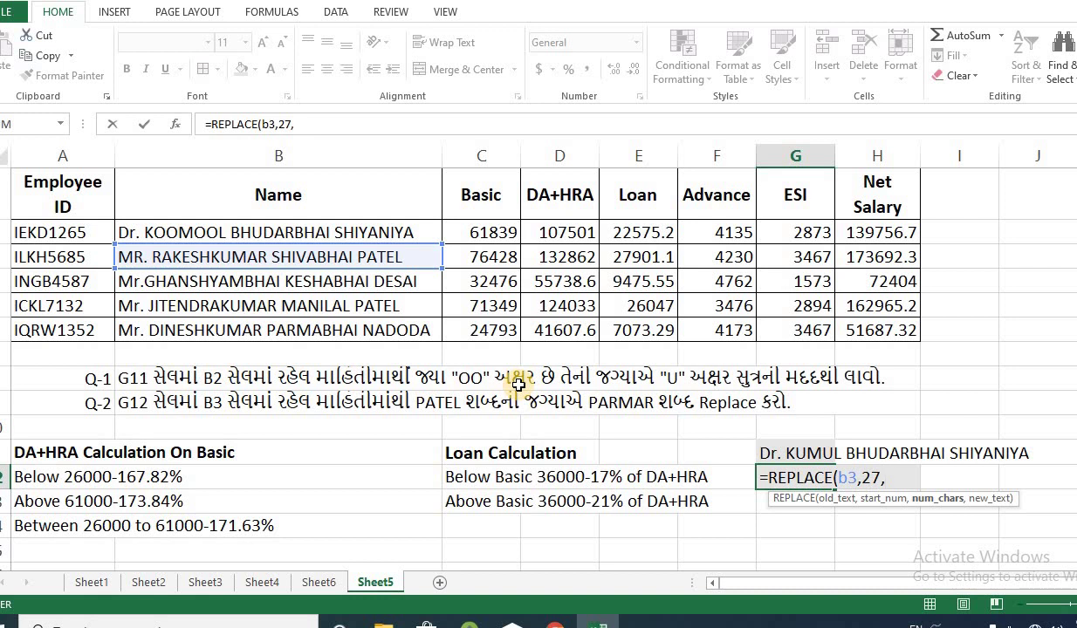
text(5,)
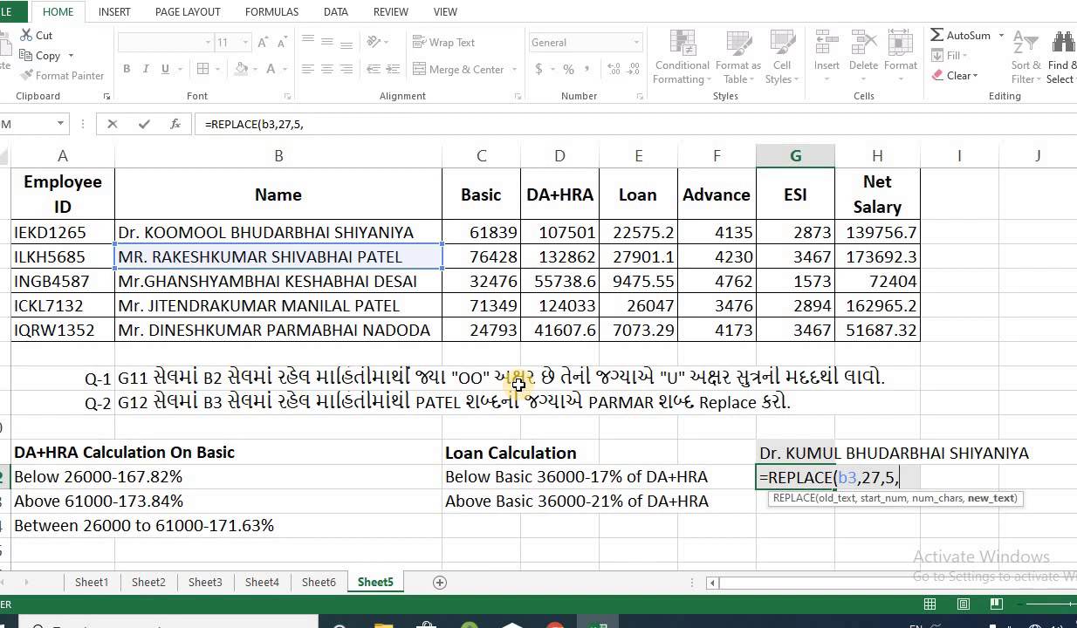
text("PAR)
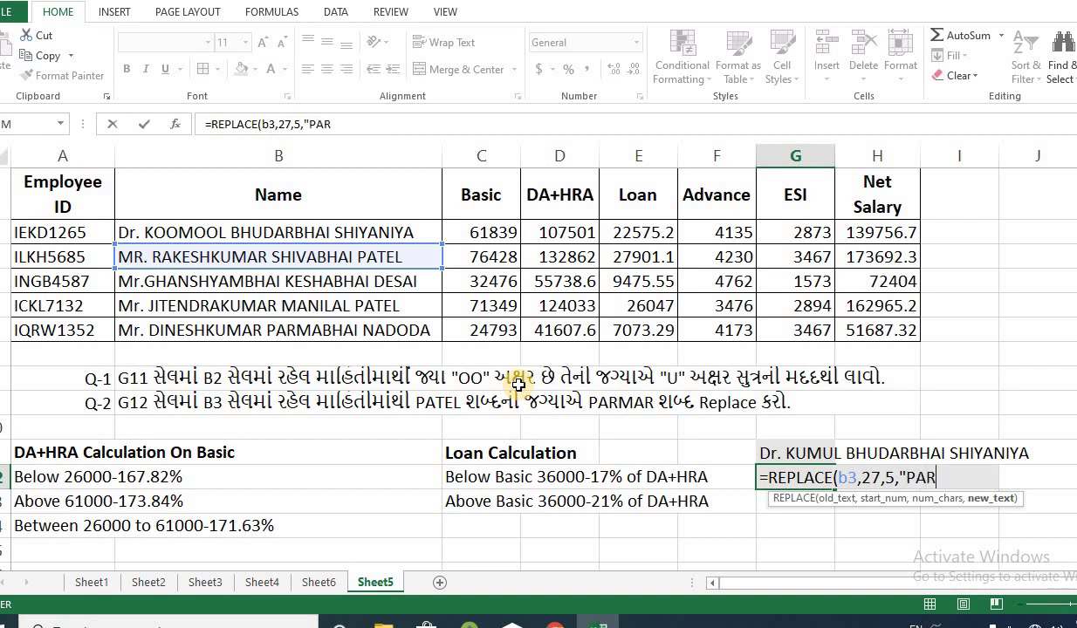
text(MAR"))
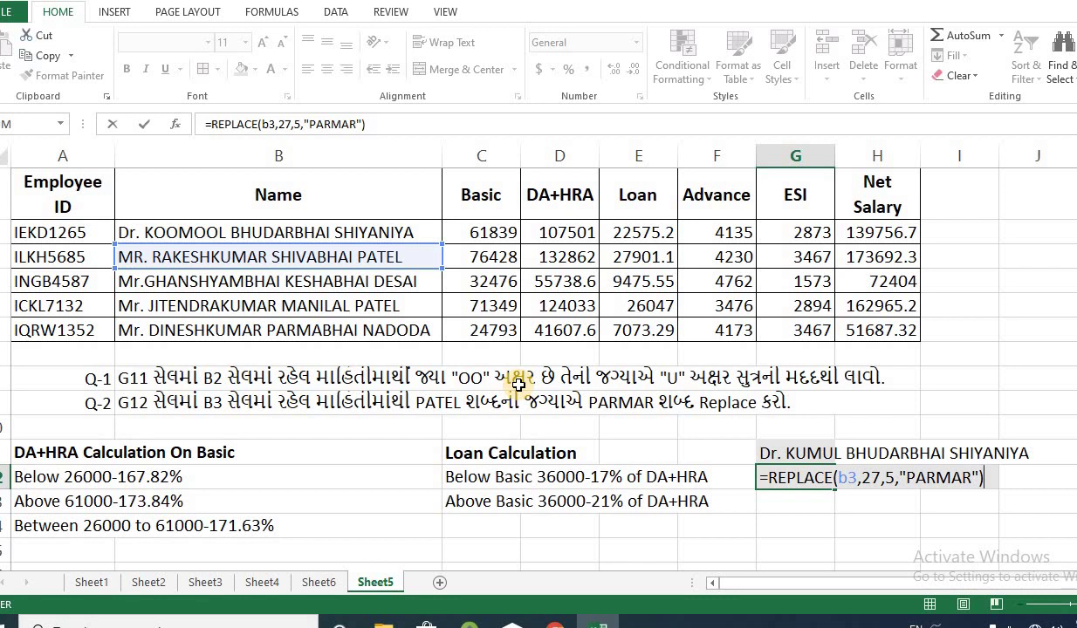
key(Return)
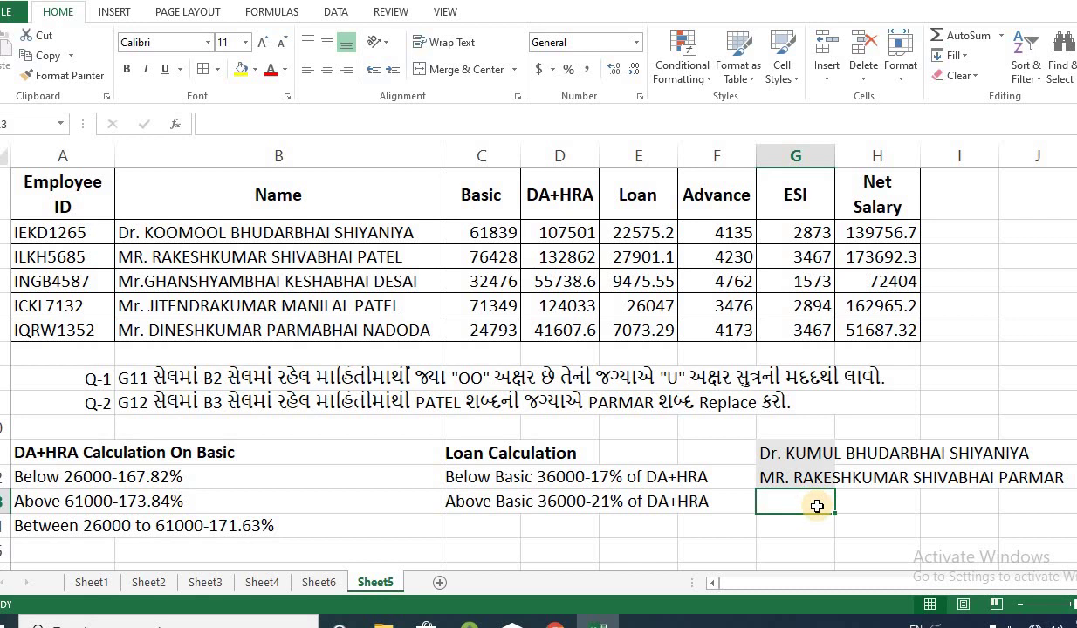
Enter a FIND formula in G13 that returns the position in B3 of the original surname named in Q-2.
text(=fin)
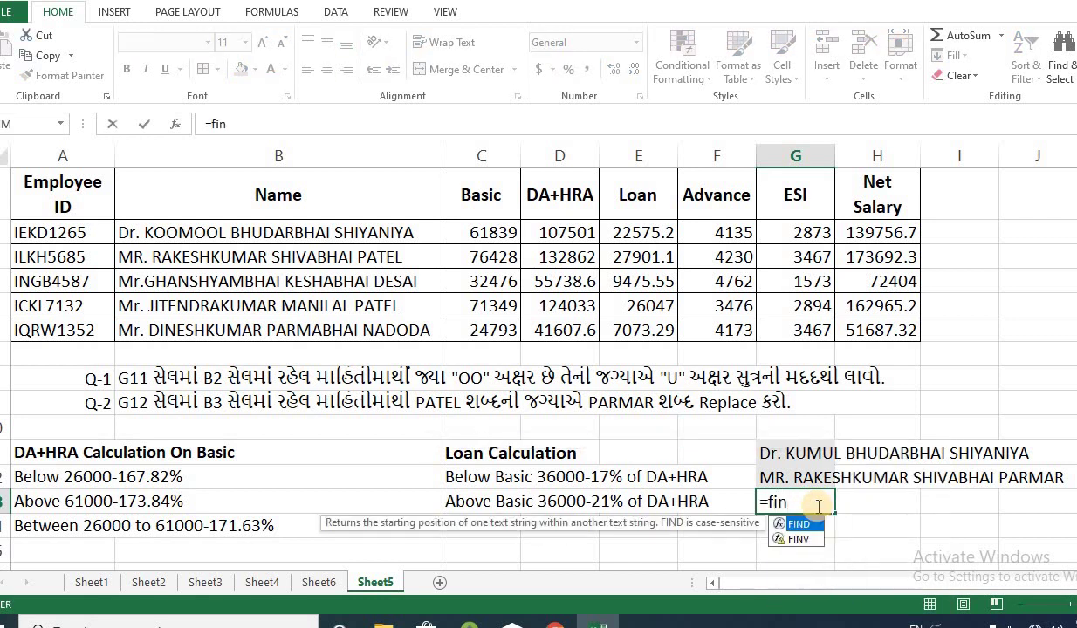
text(d)
key(Tab)
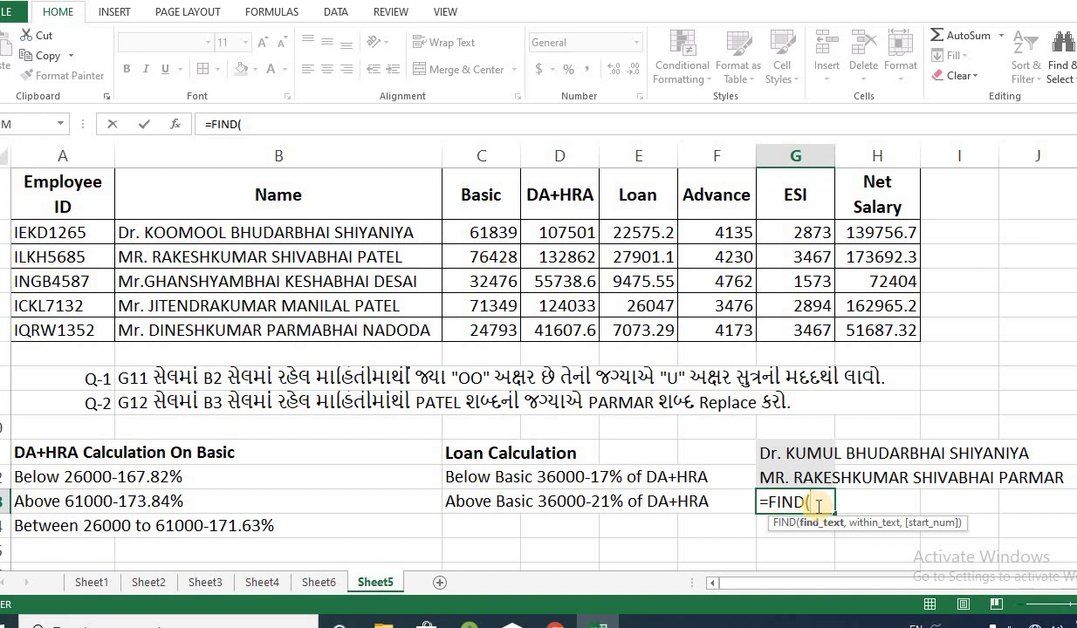
text("PATEL)
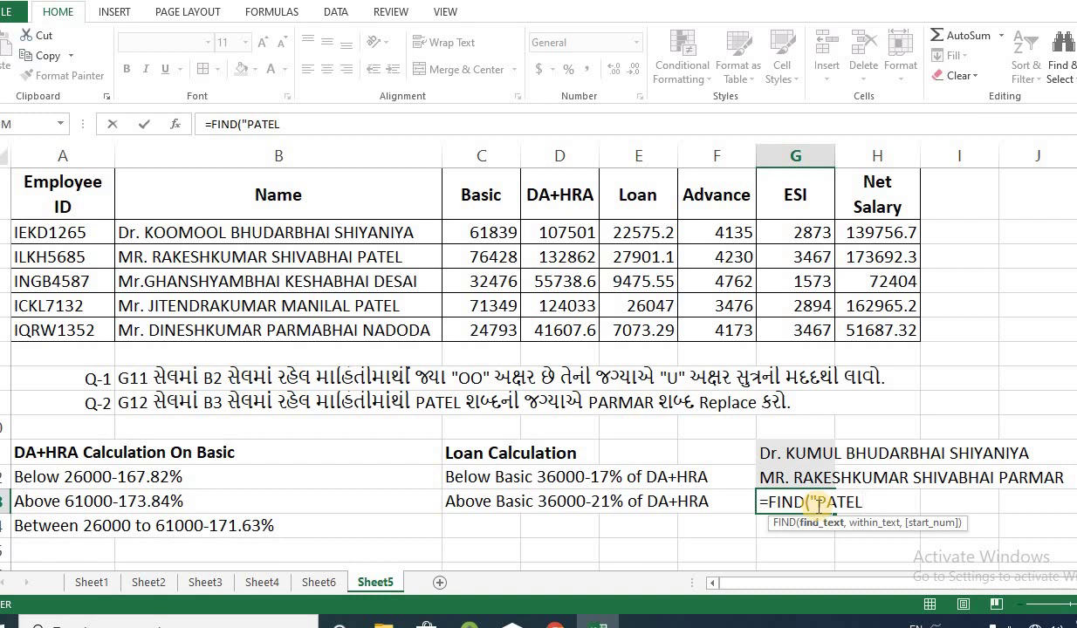
text(",)
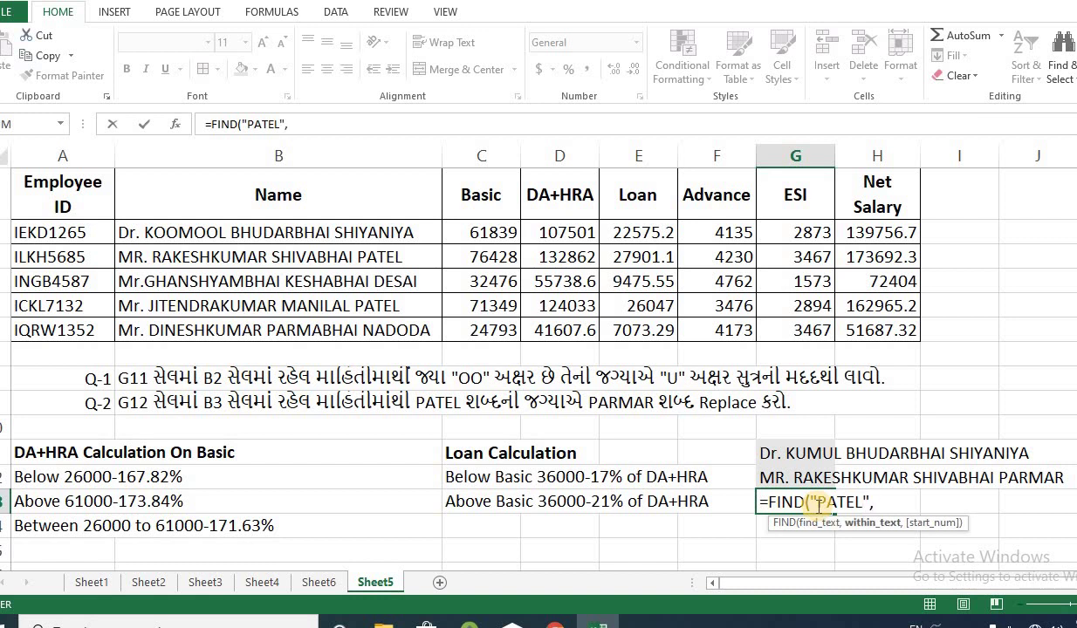
text(b)
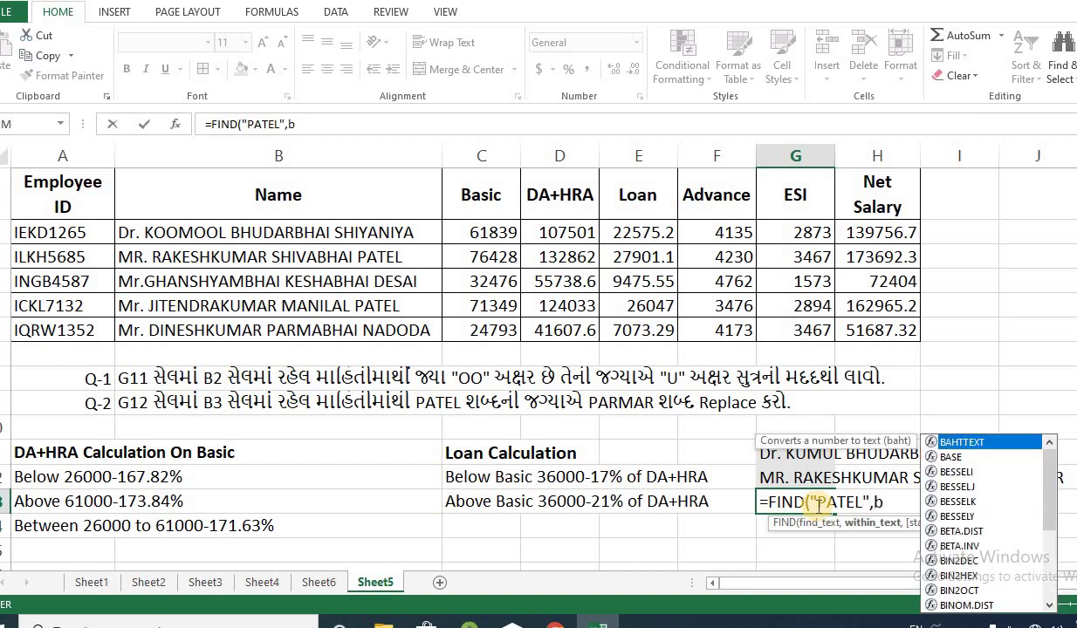
text(3)
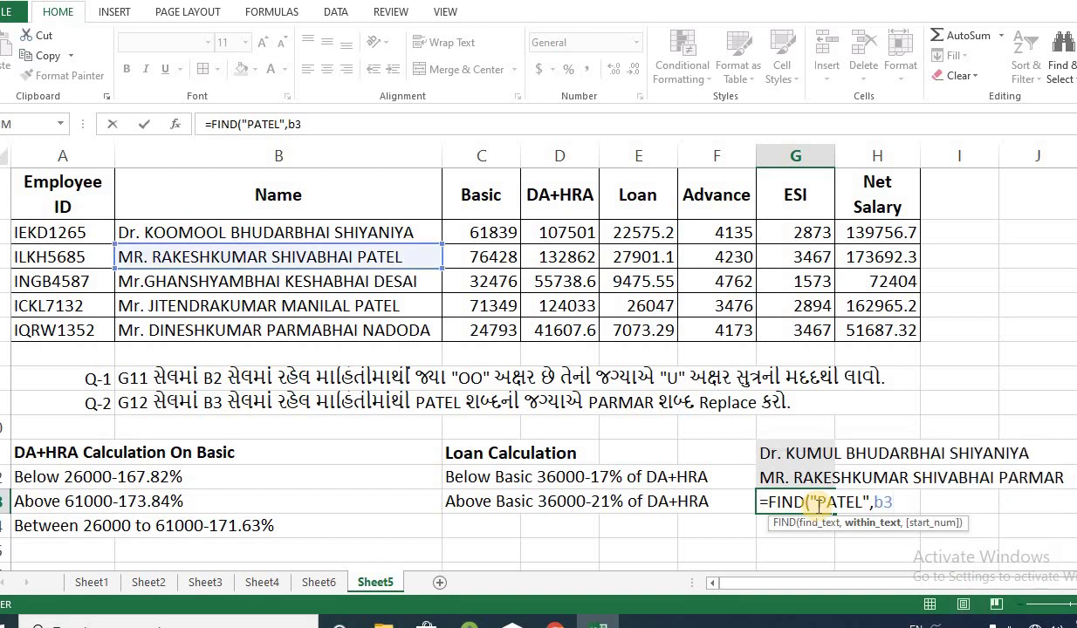
text())
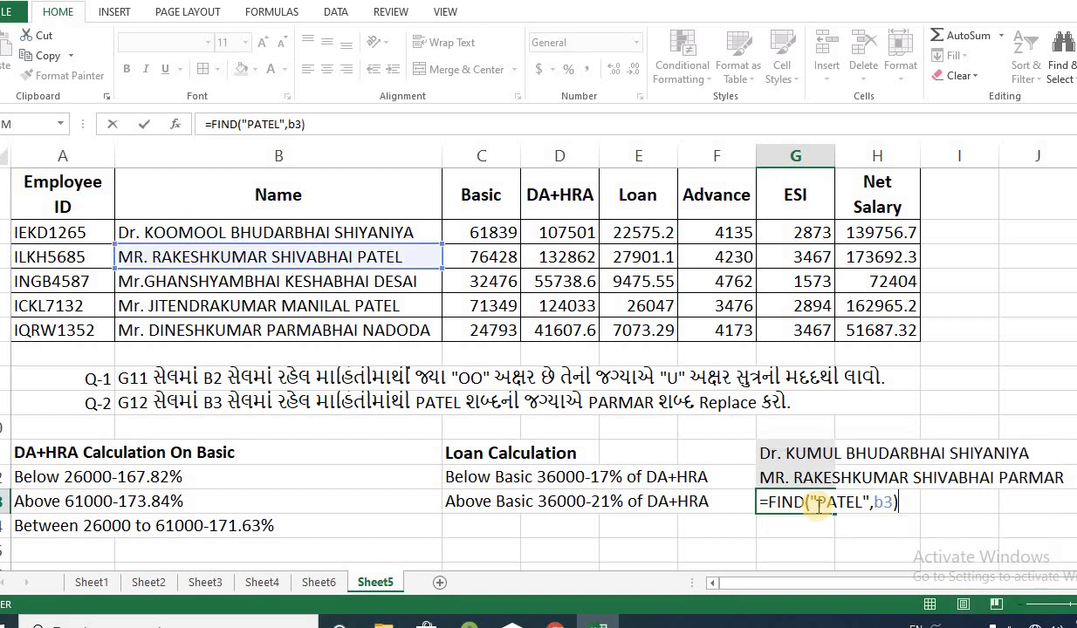
key(Return)
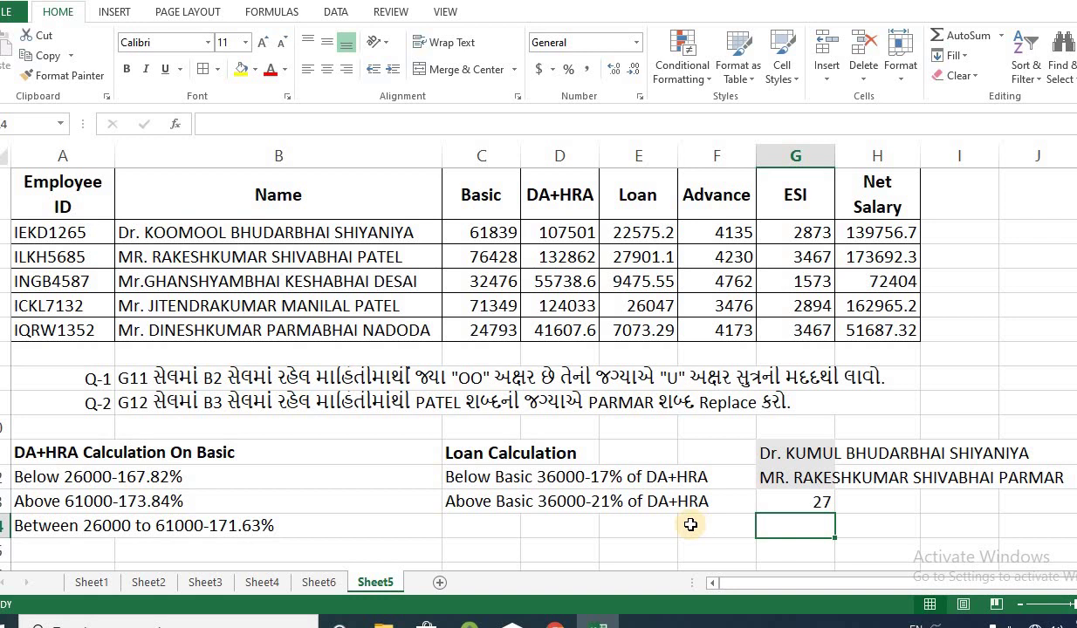
Compare the FIND result in G13 with the start position used in the REPLACE formula in G12, opening that formula for editing.
click(807, 501)
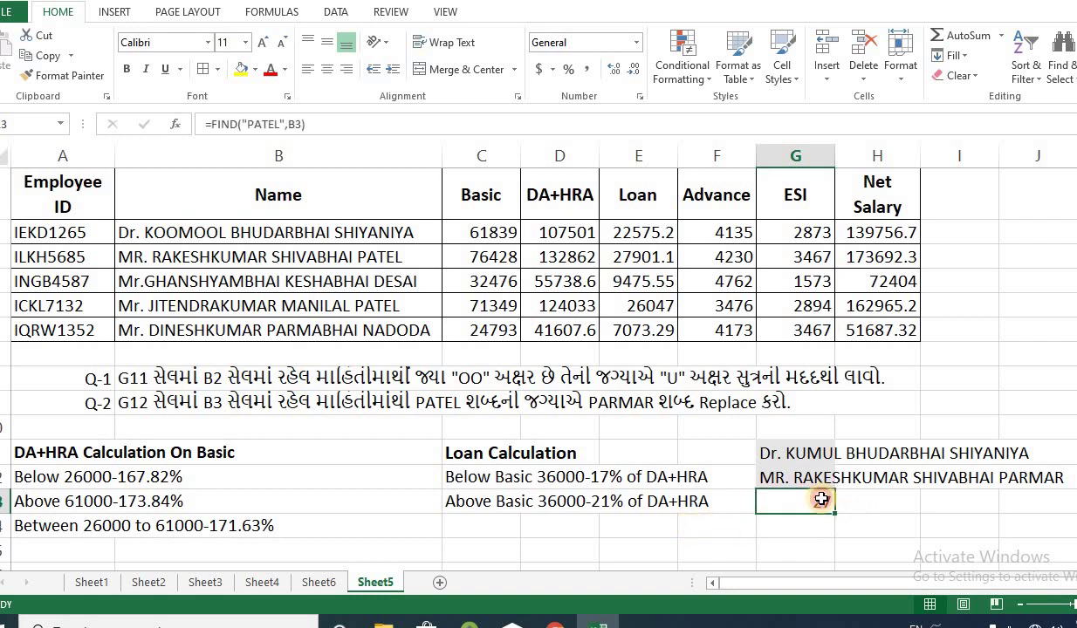
click(821, 475)
double_click(821, 476)
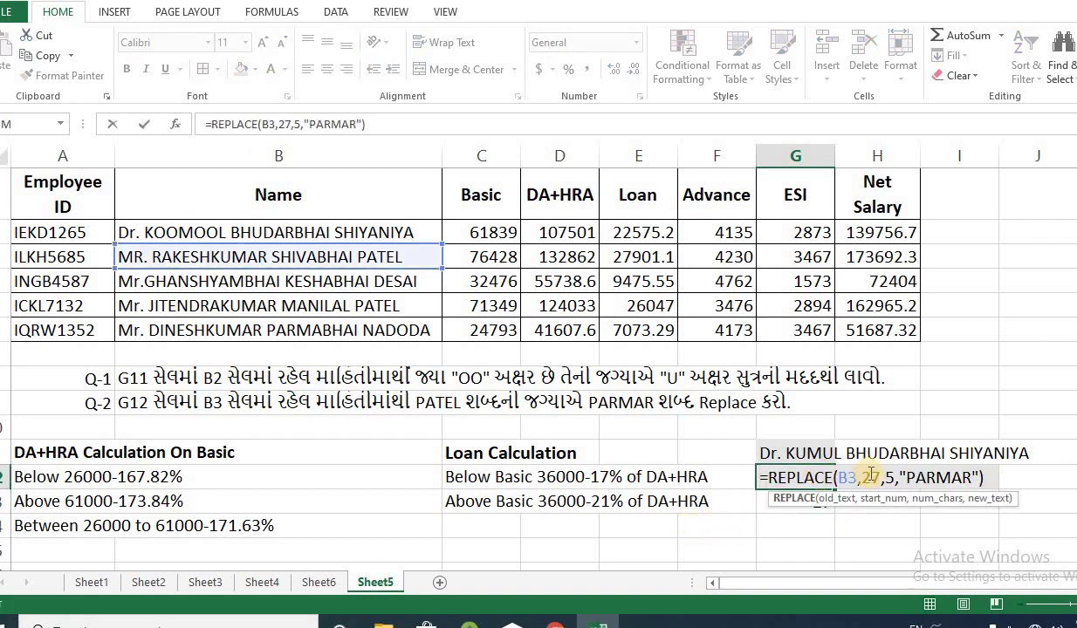